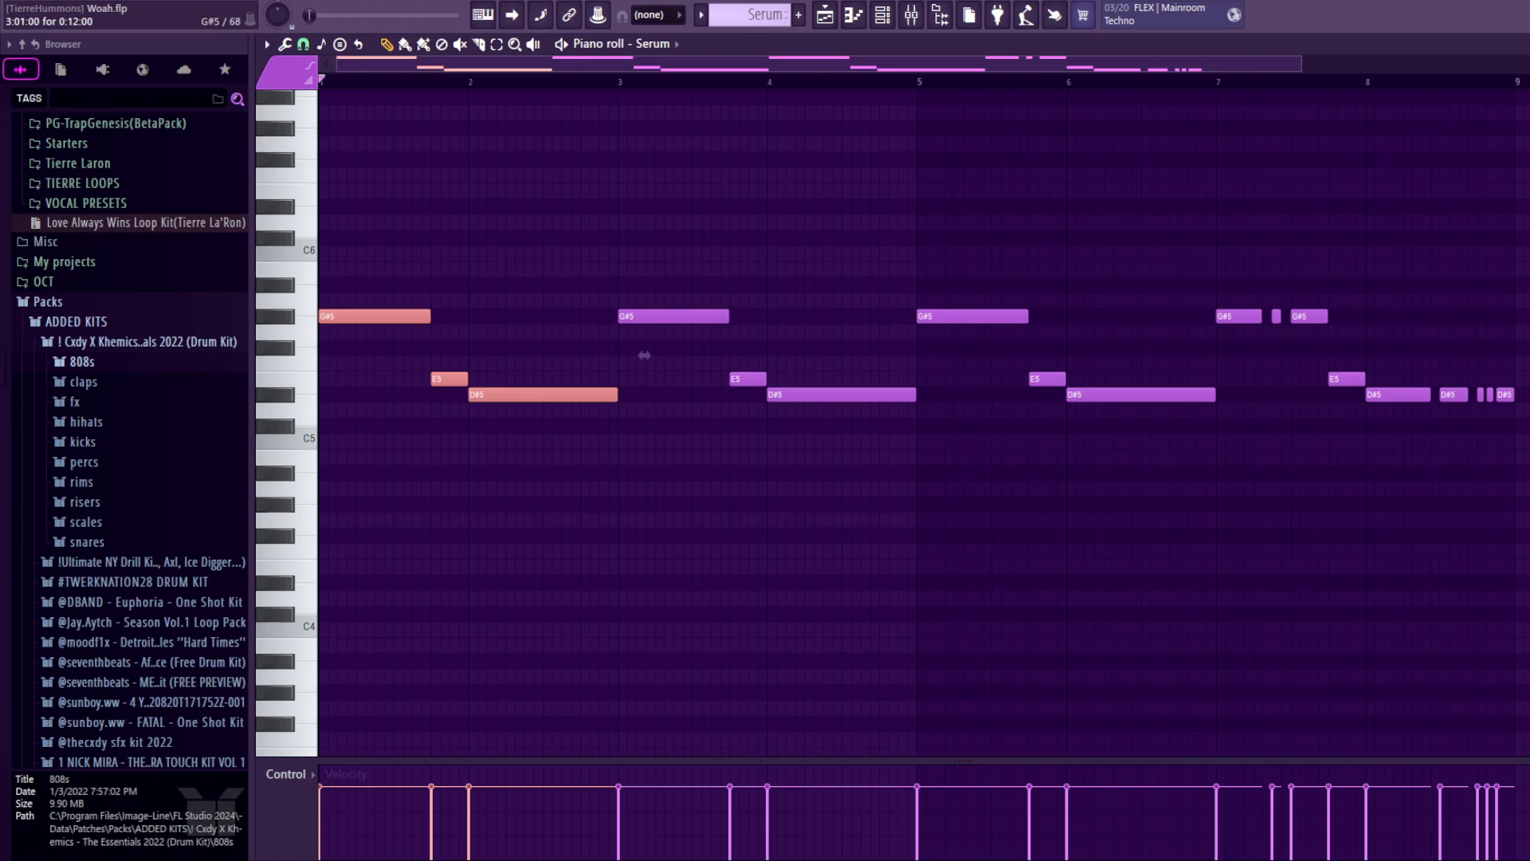
# - In the Serum piano roll, add a four-note melody of D#5, A#4, B4 and G#4 over bars 10 and 11
pyautogui.moveTo(1248, 233); pyautogui.dragTo(1529, 510)
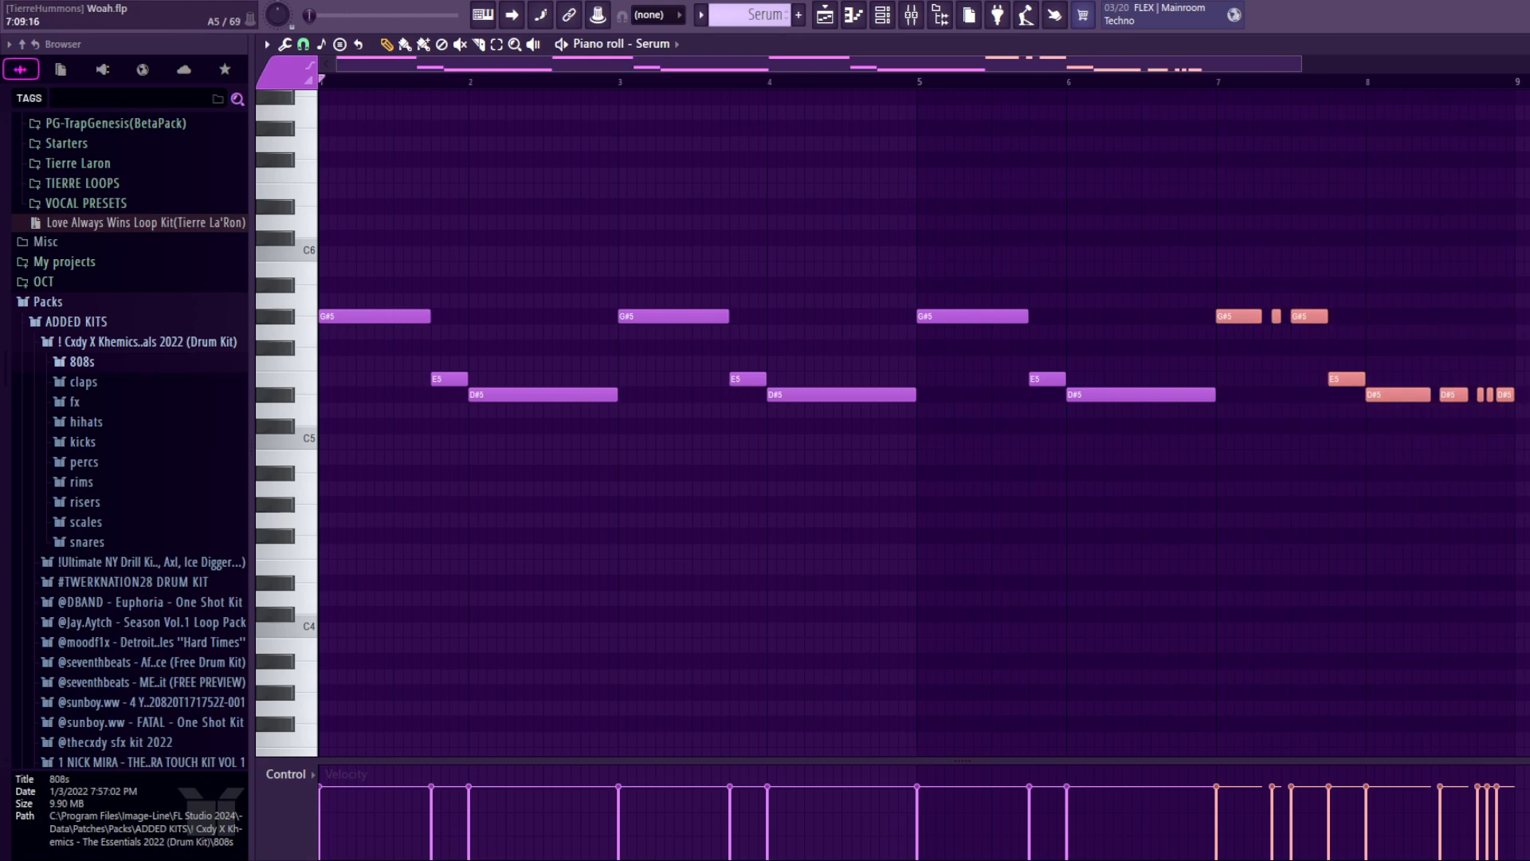
pyautogui.moveTo(1529, 352); pyautogui.dragTo(762, 355)
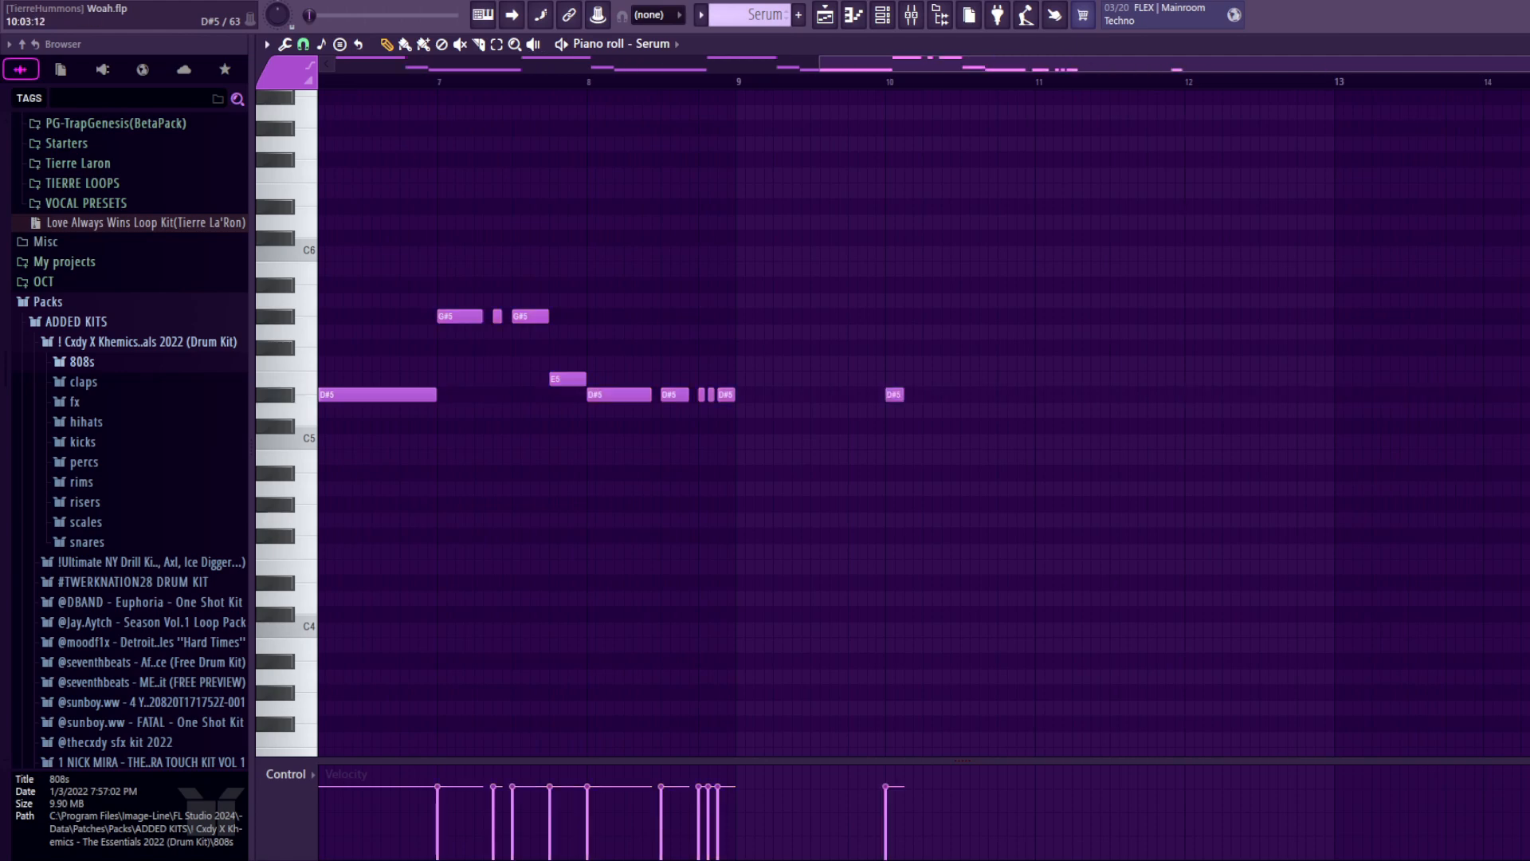
pyautogui.scroll(-3, 925, 319)
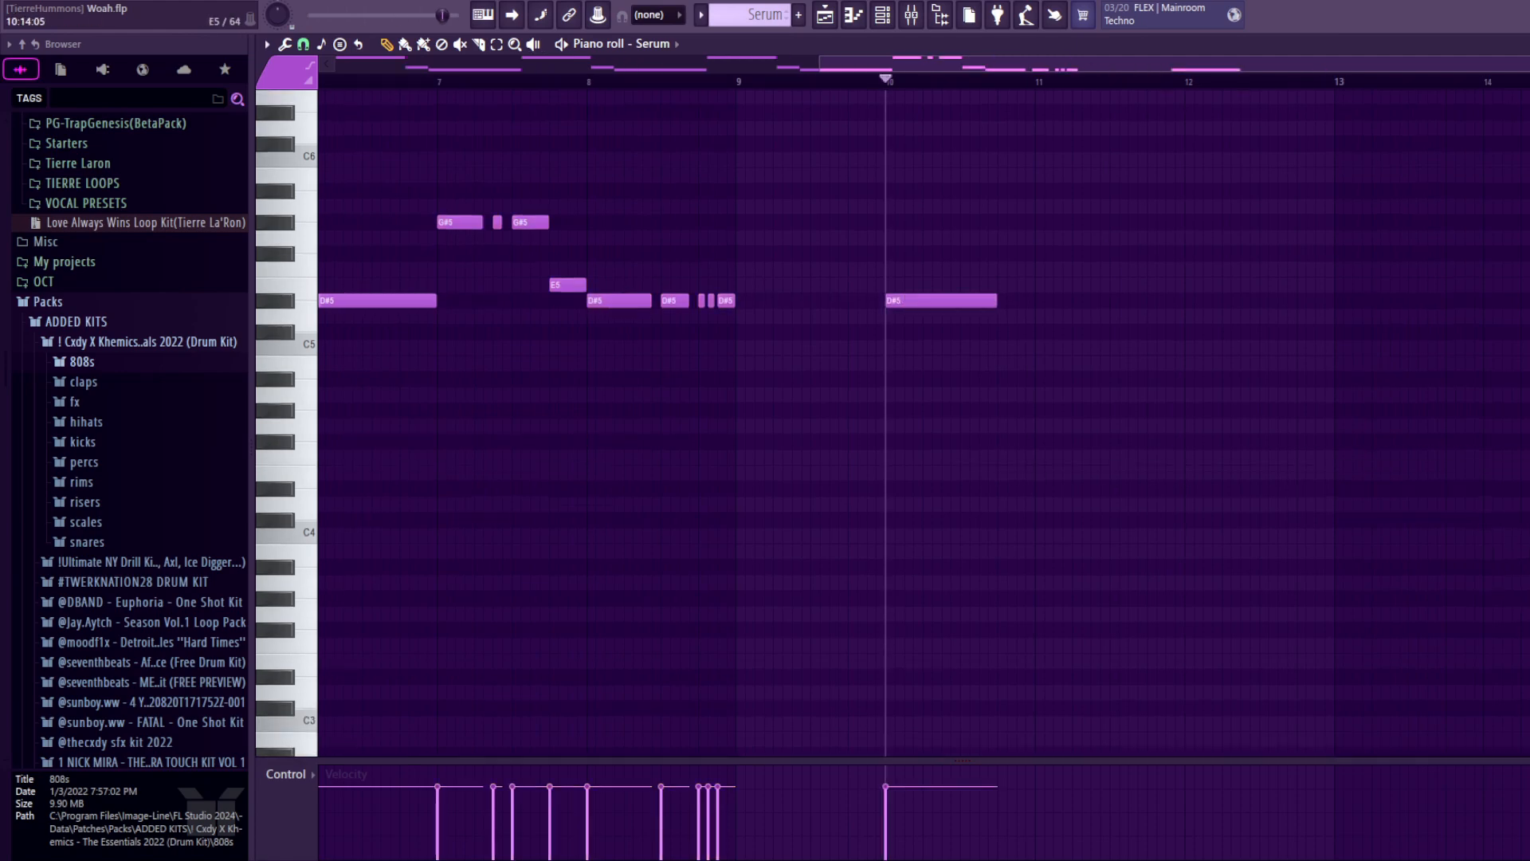
pyautogui.hotkey('ctrl', 'z')
pyautogui.press('space')
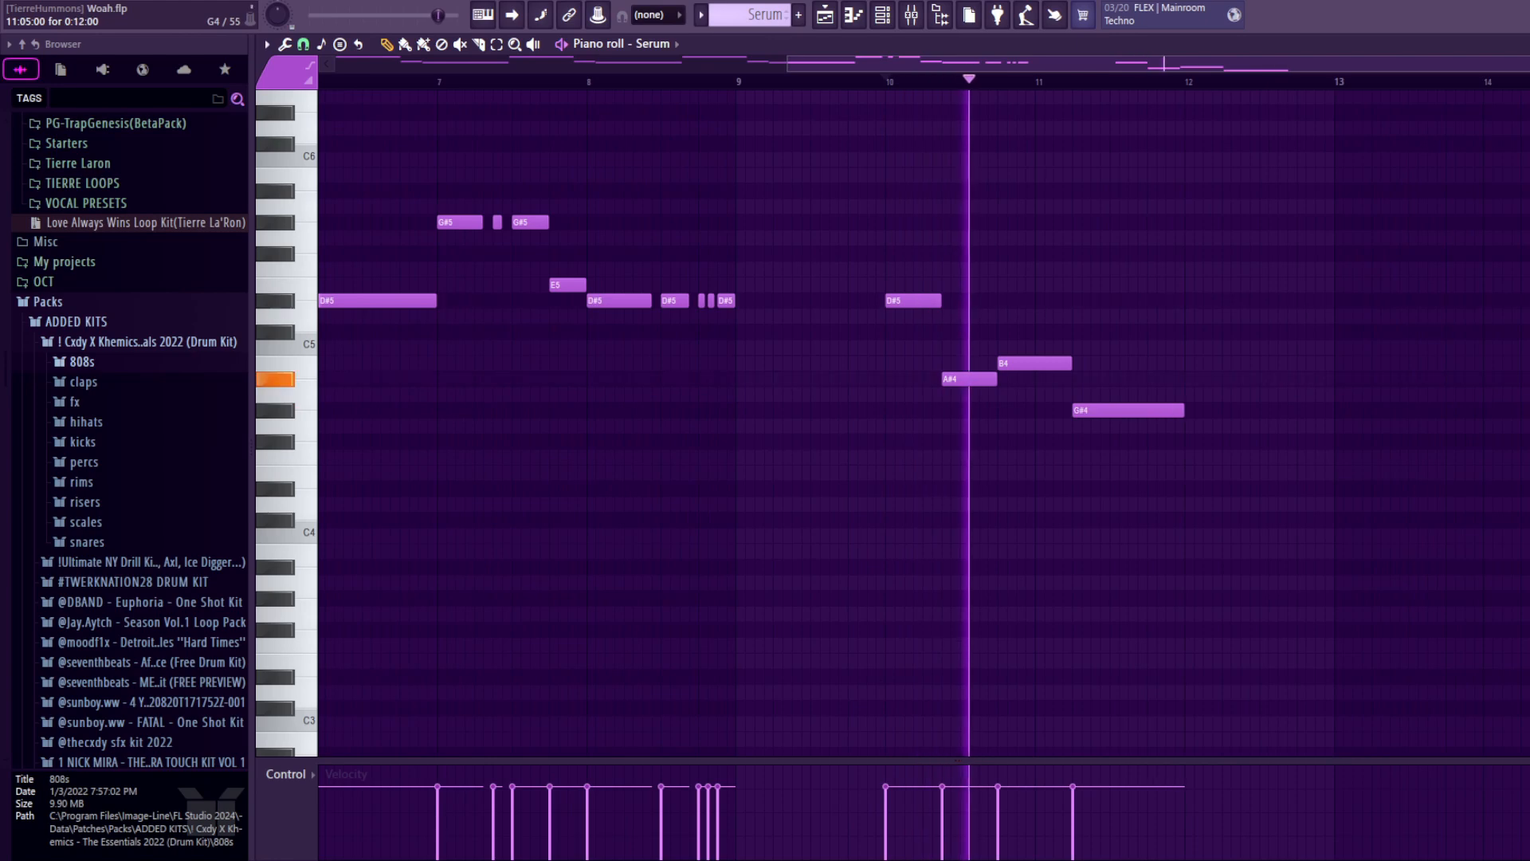
# - Duplicate the two-bar melody and split the ends of its D#5, A#4 and B4 notes from bar 16 into shorter notes
pyautogui.moveTo(885, 79); pyautogui.dragTo(1186, 80)
pyautogui.hotkey('ctrl', 'b')
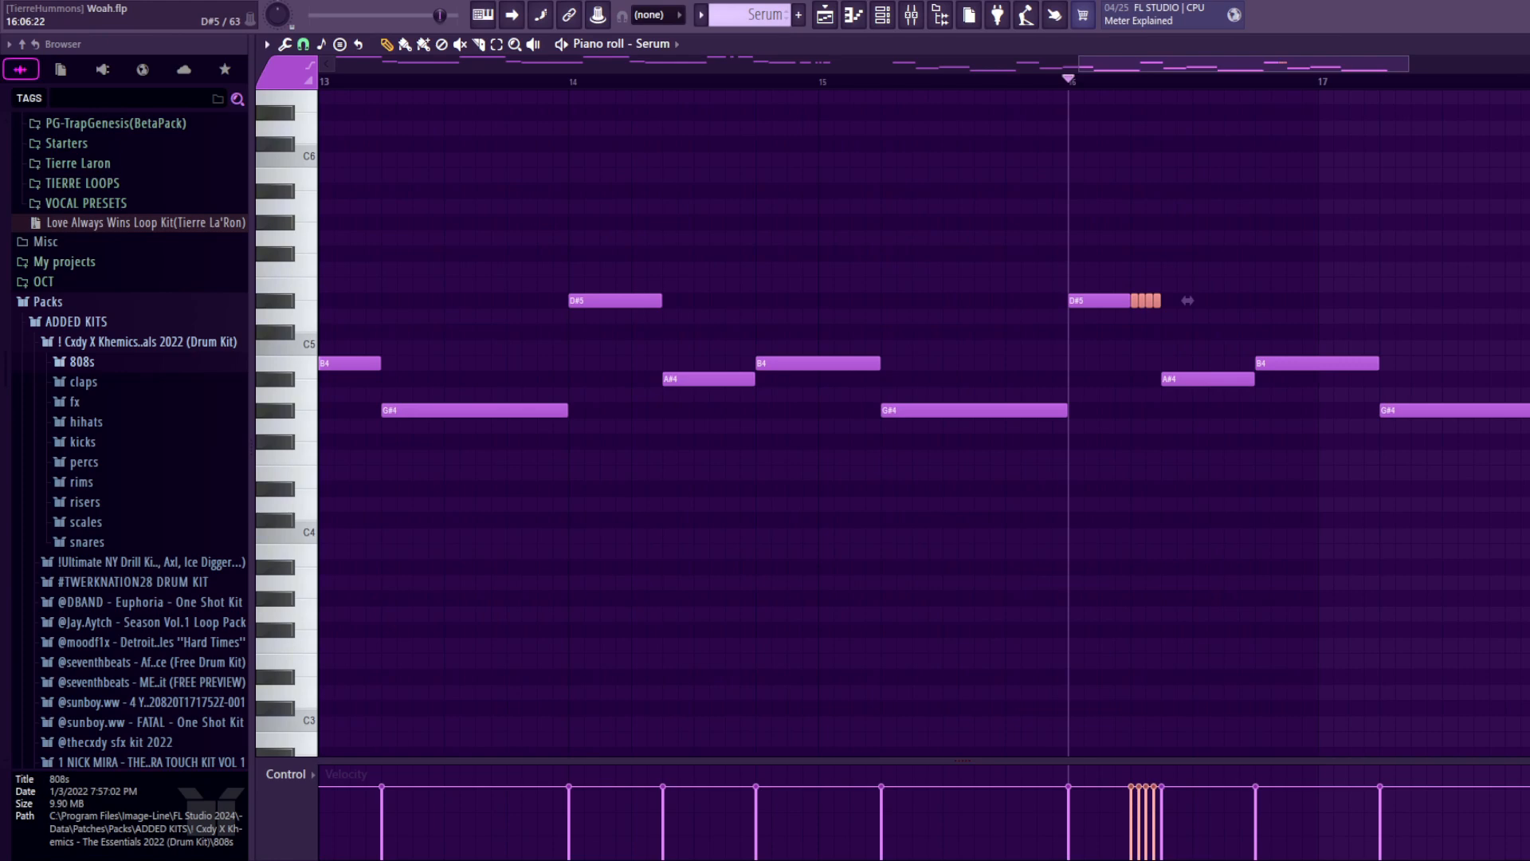
pyautogui.moveTo(1186, 300); pyautogui.dragTo(1406, 363)
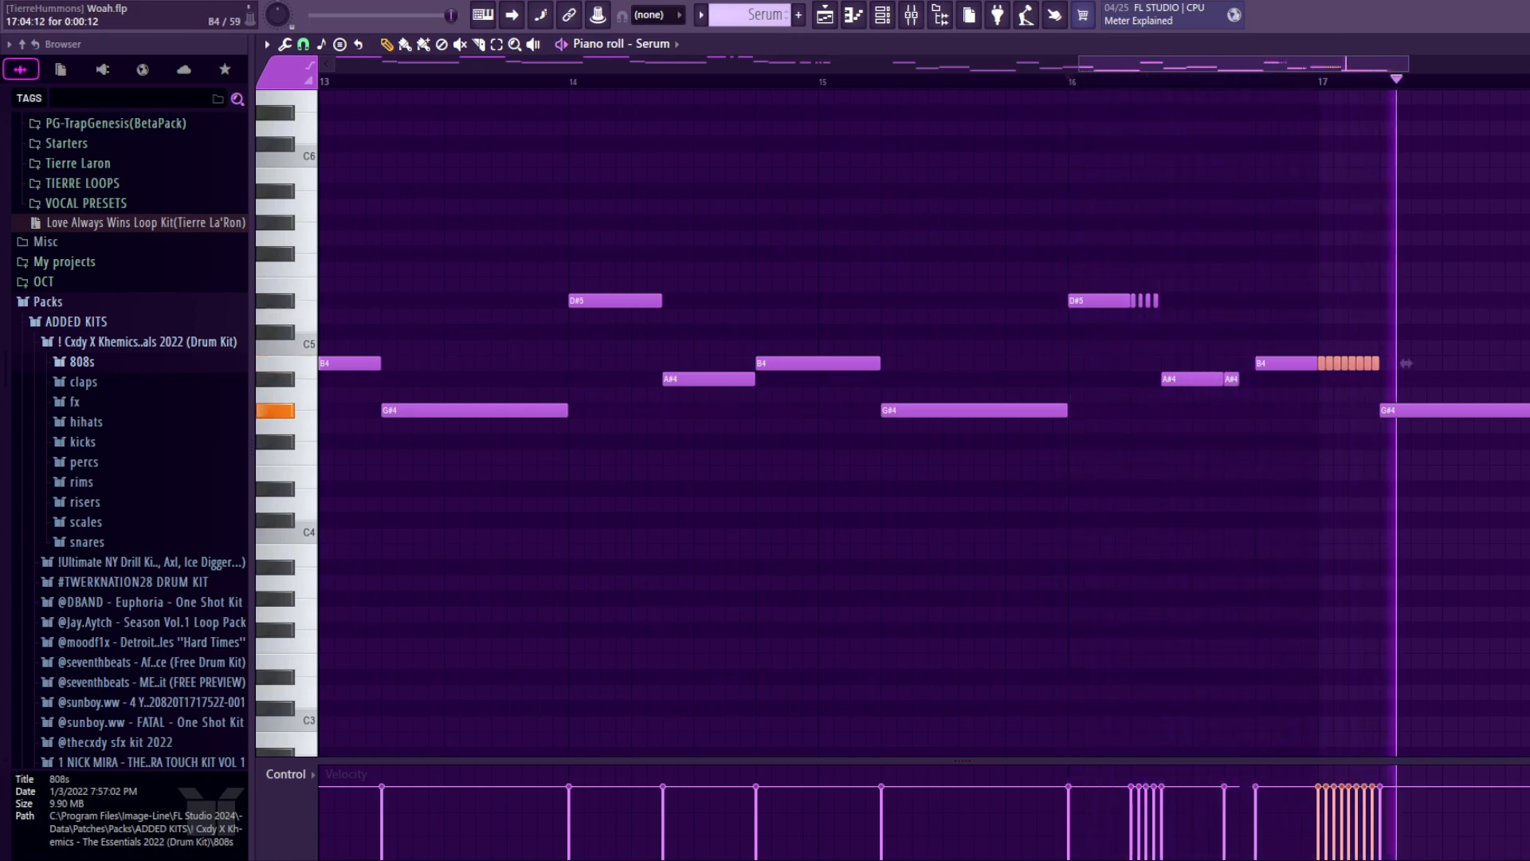
pyautogui.moveTo(1406, 362); pyautogui.dragTo(1401, 363)
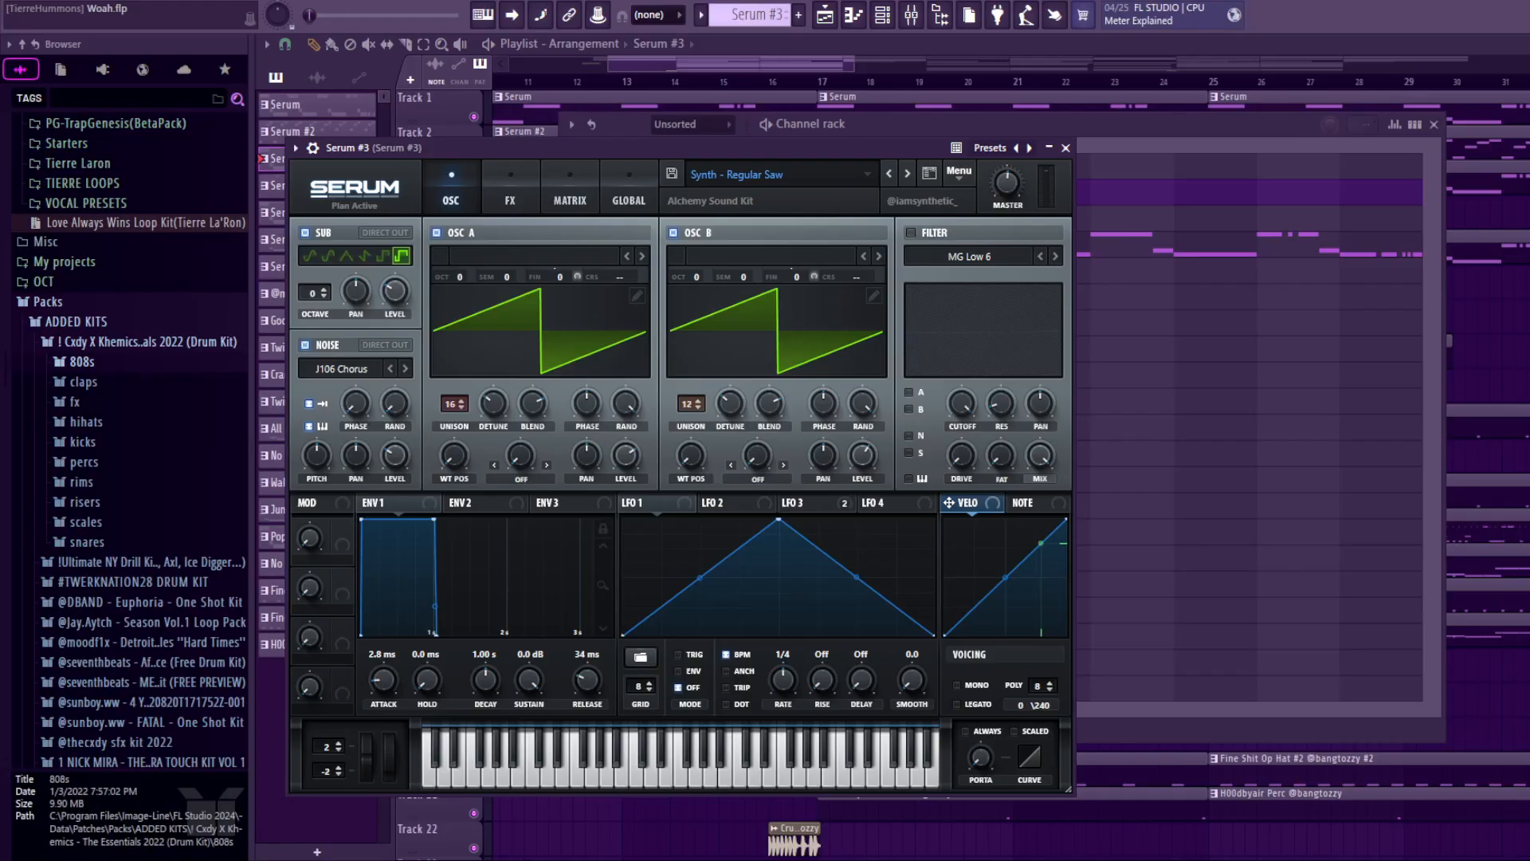
# - Examine the melody of the Serum #3 channel in the piano roll and play it back
pyautogui.click(1066, 148)
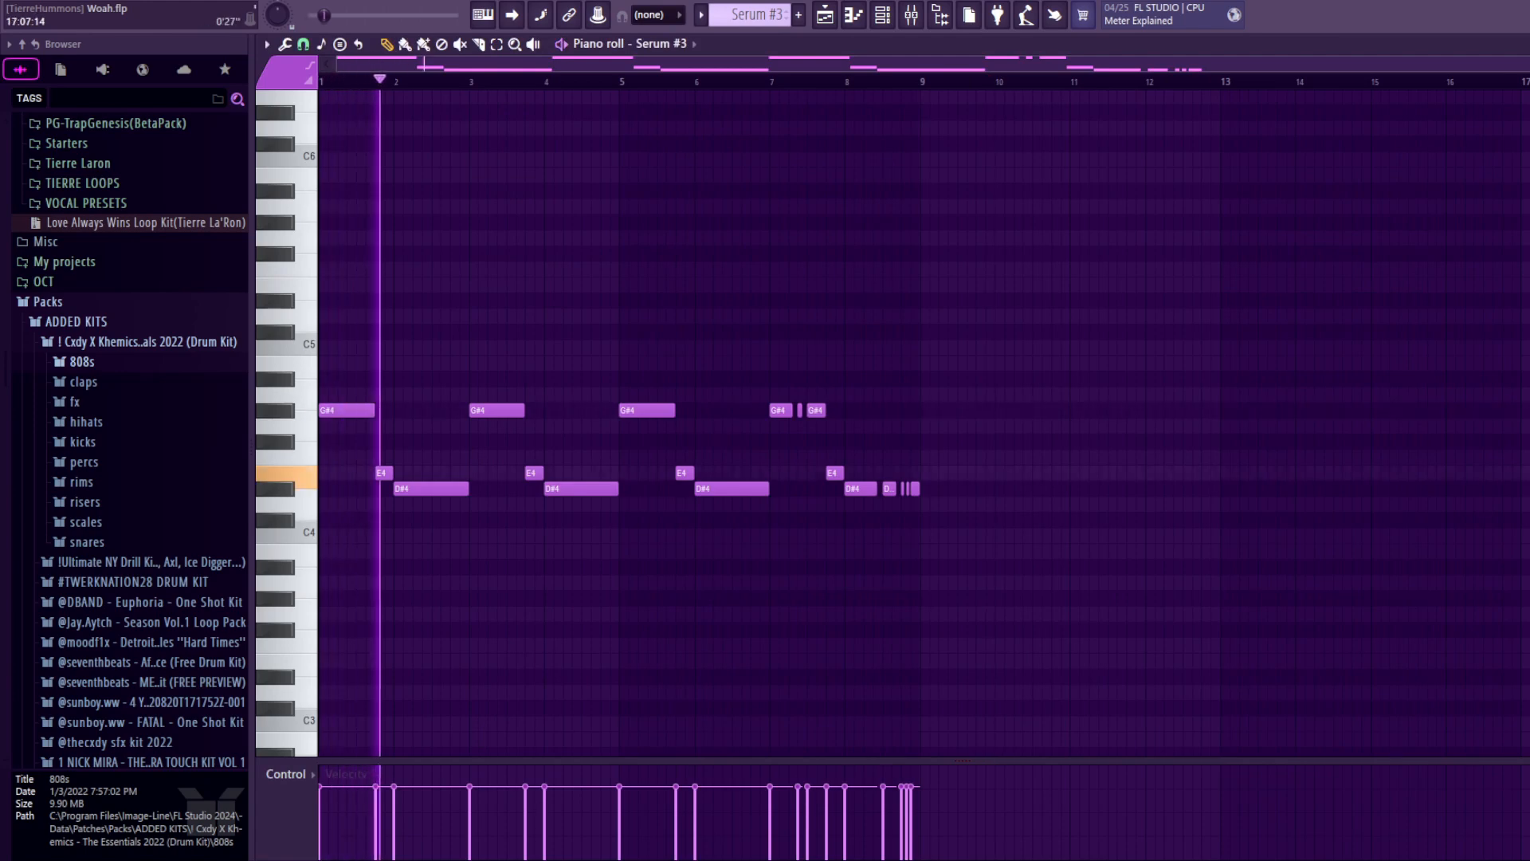
pyautogui.scroll(2, 924, 422)
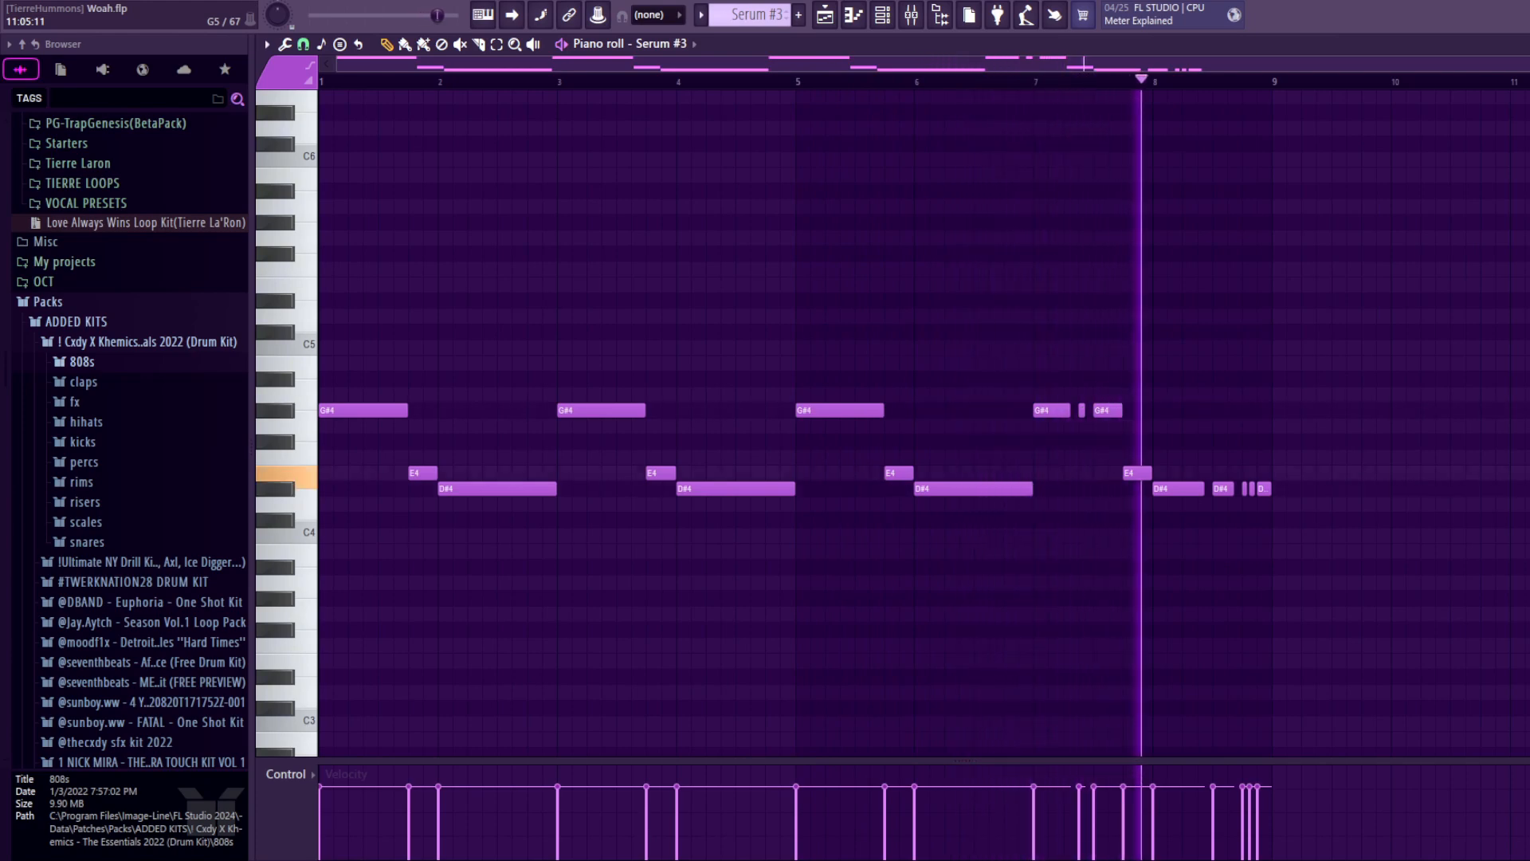
pyautogui.press('space')
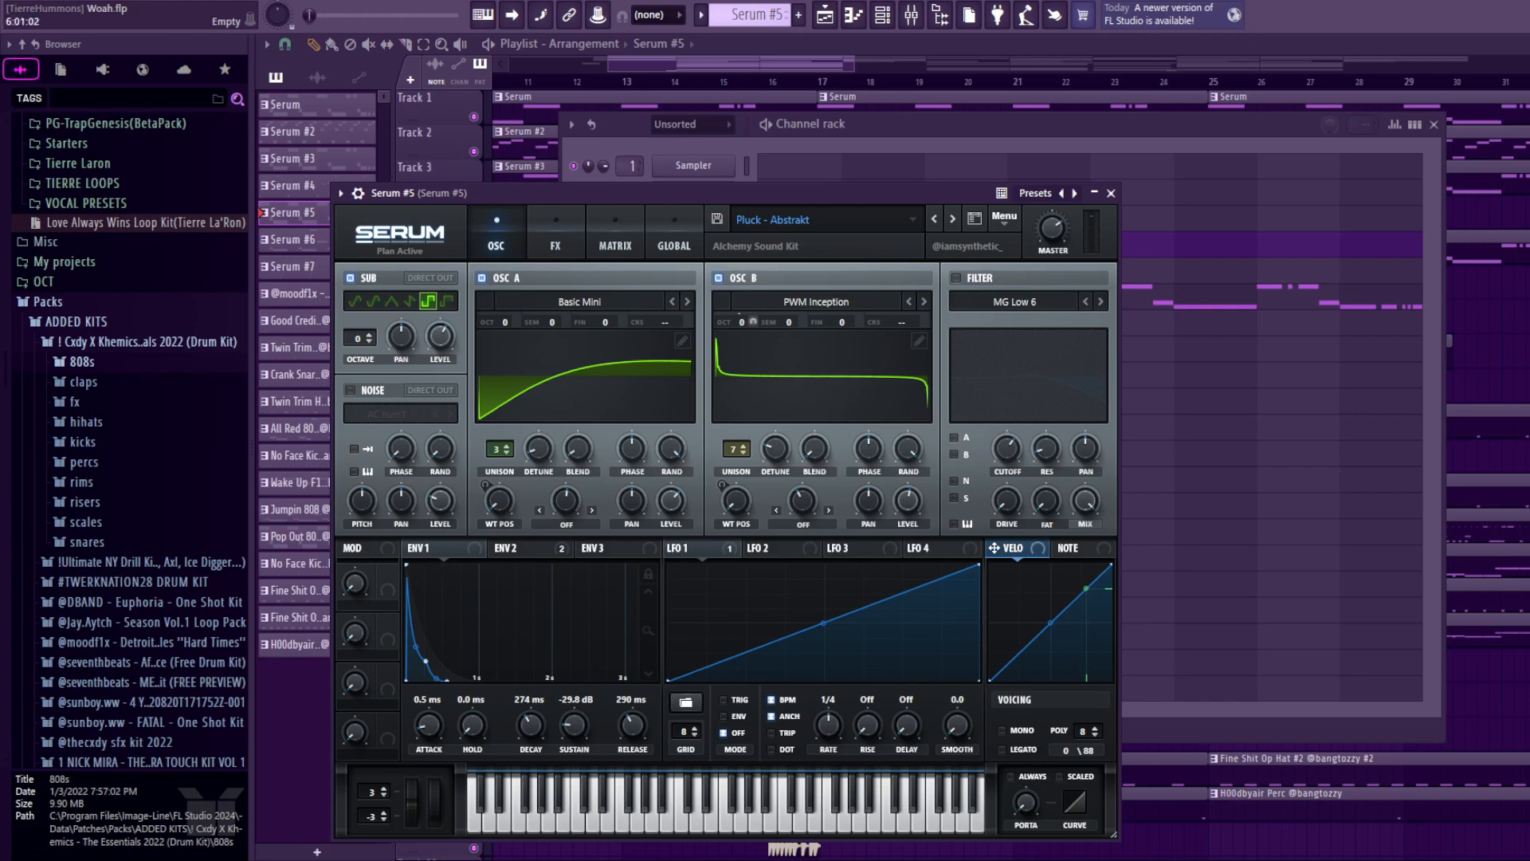
# - Open the Serum #5 pattern's notes in the piano roll and play the melody
pyautogui.click(1111, 193)
pyautogui.press('F7')
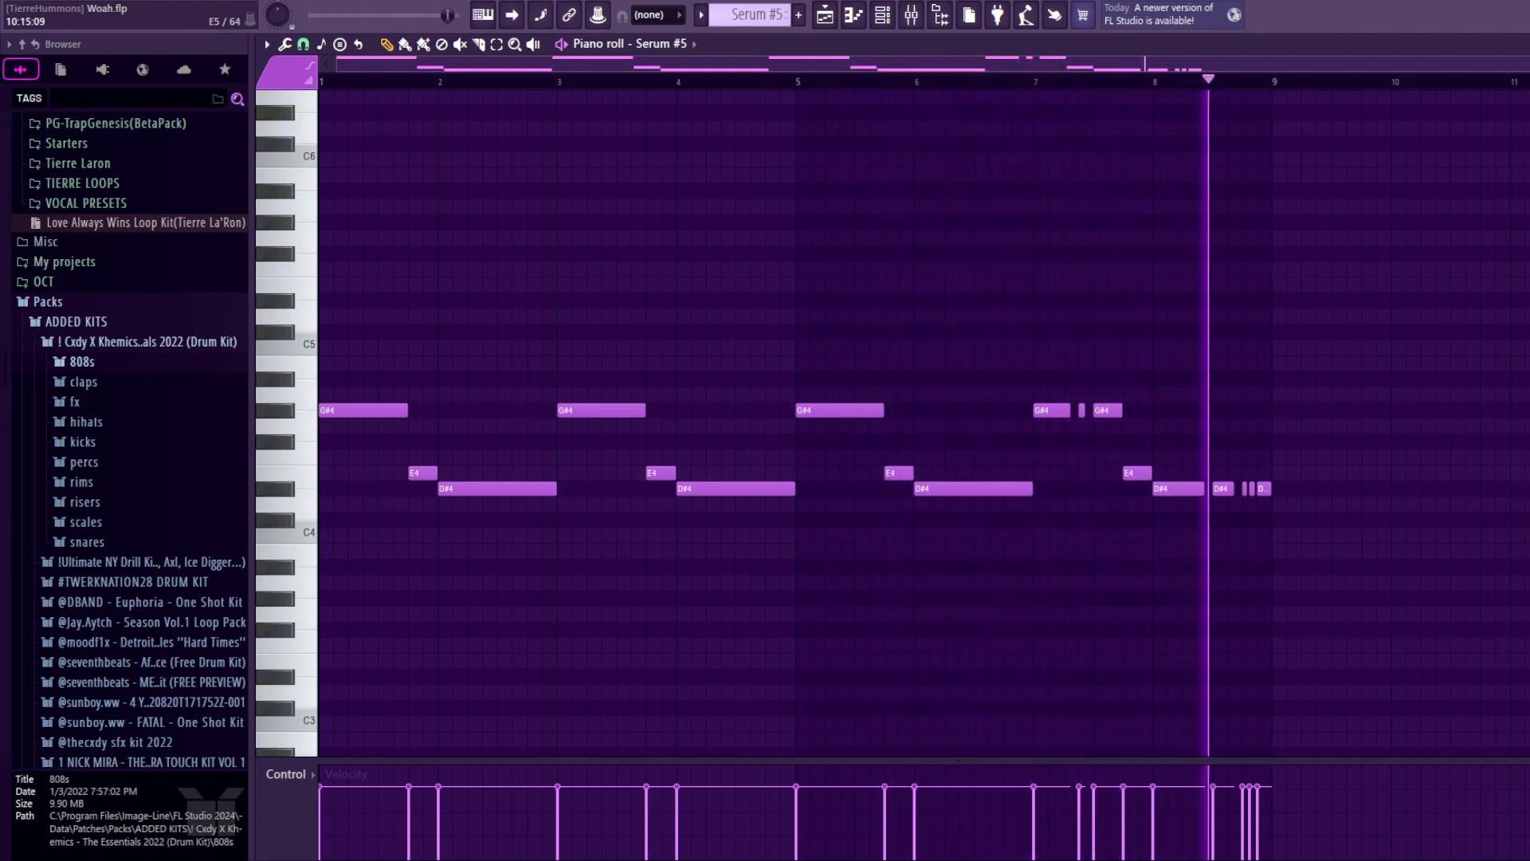
pyautogui.press('space')
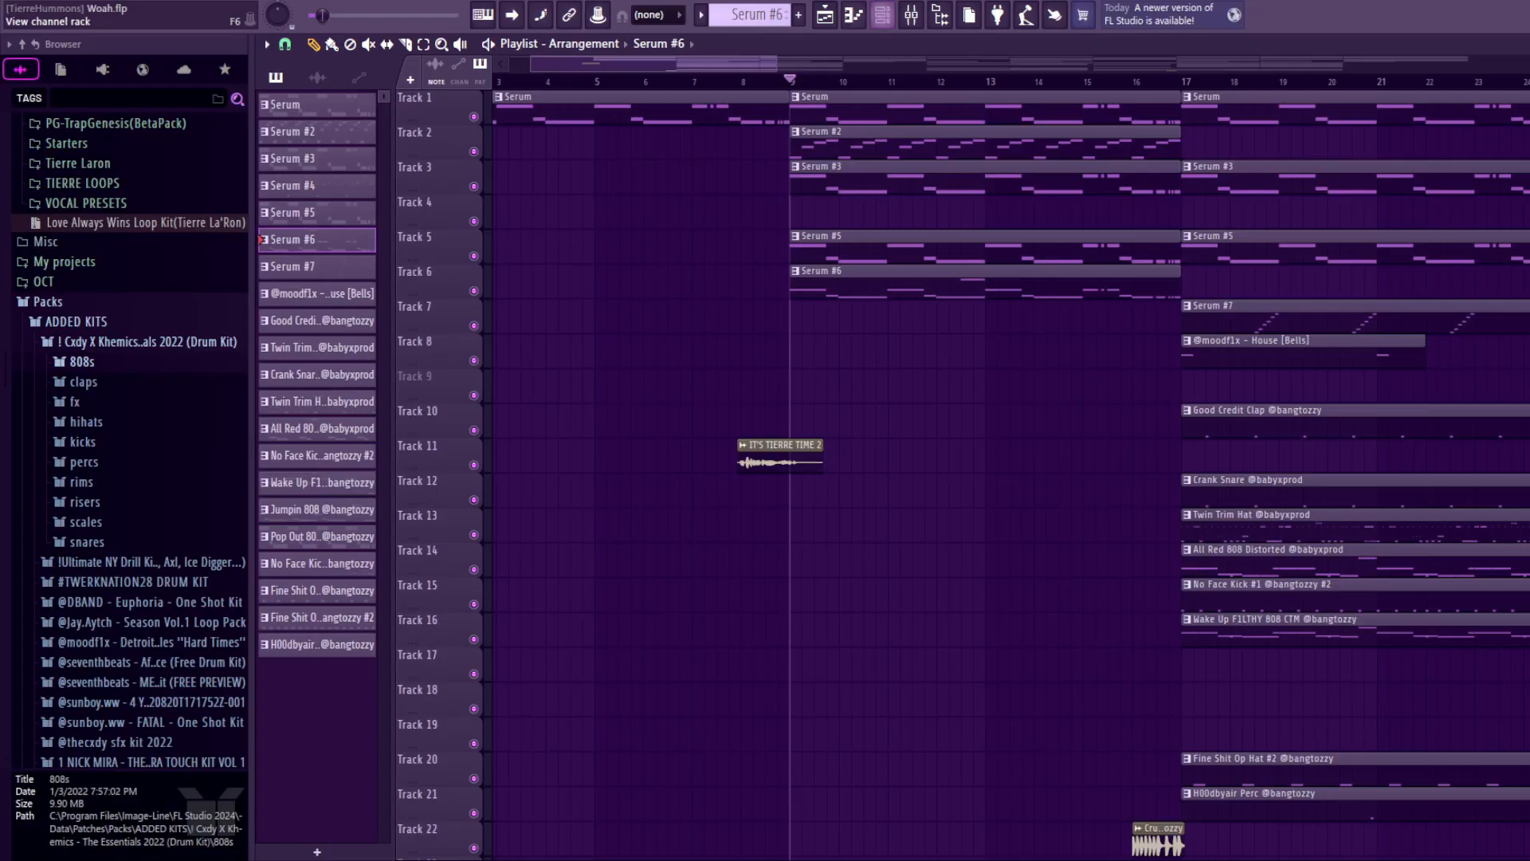
# - Inspect the Serum #6 synth from the channel rack and bring up its notes in the piano roll
pyautogui.click(882, 14)
pyautogui.click(694, 323)
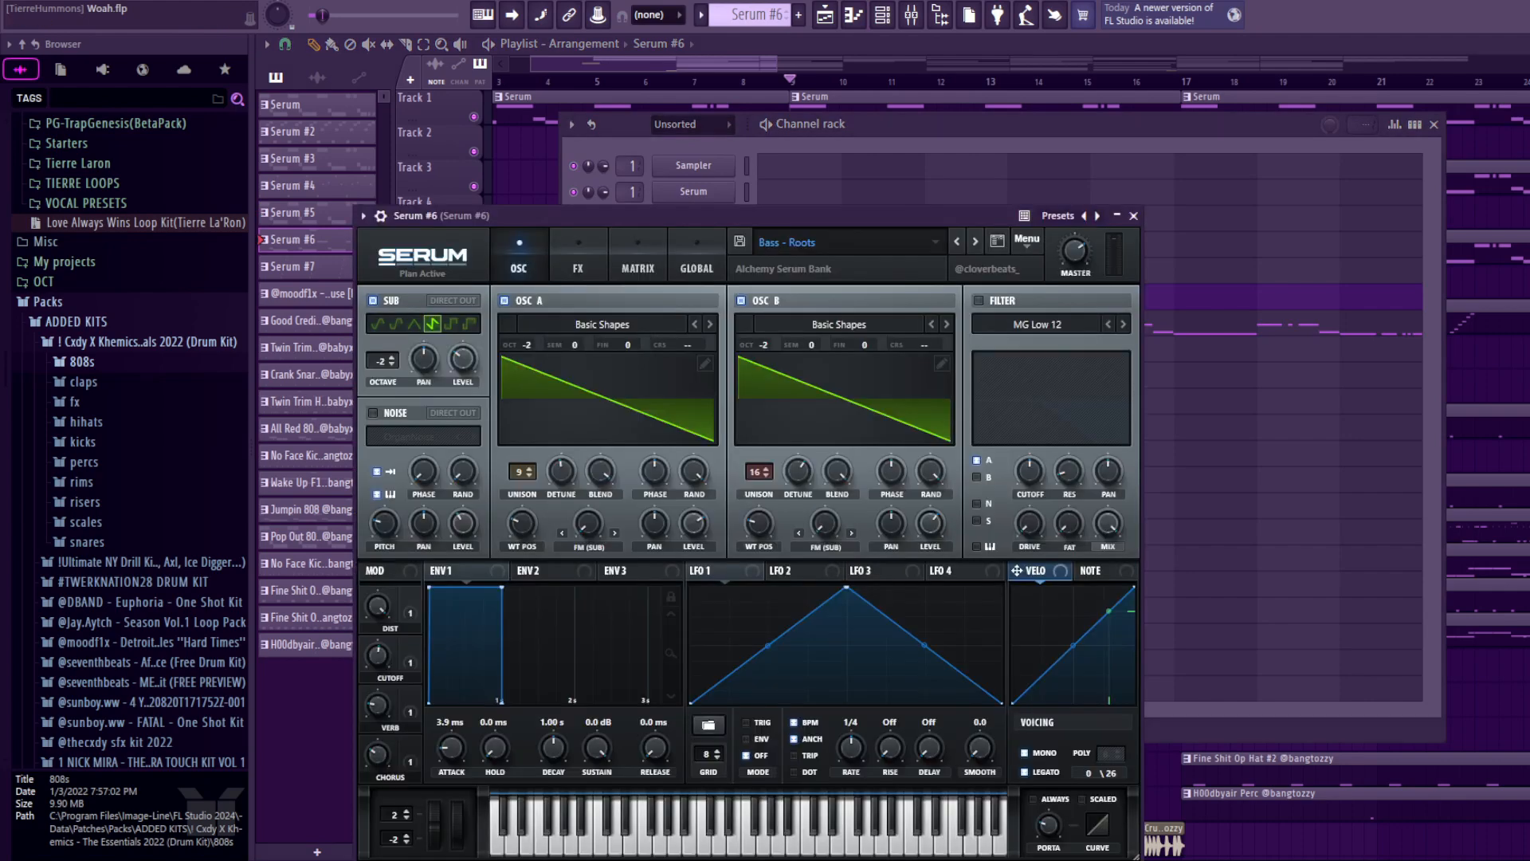
pyautogui.click(1134, 215)
pyautogui.press('F7')
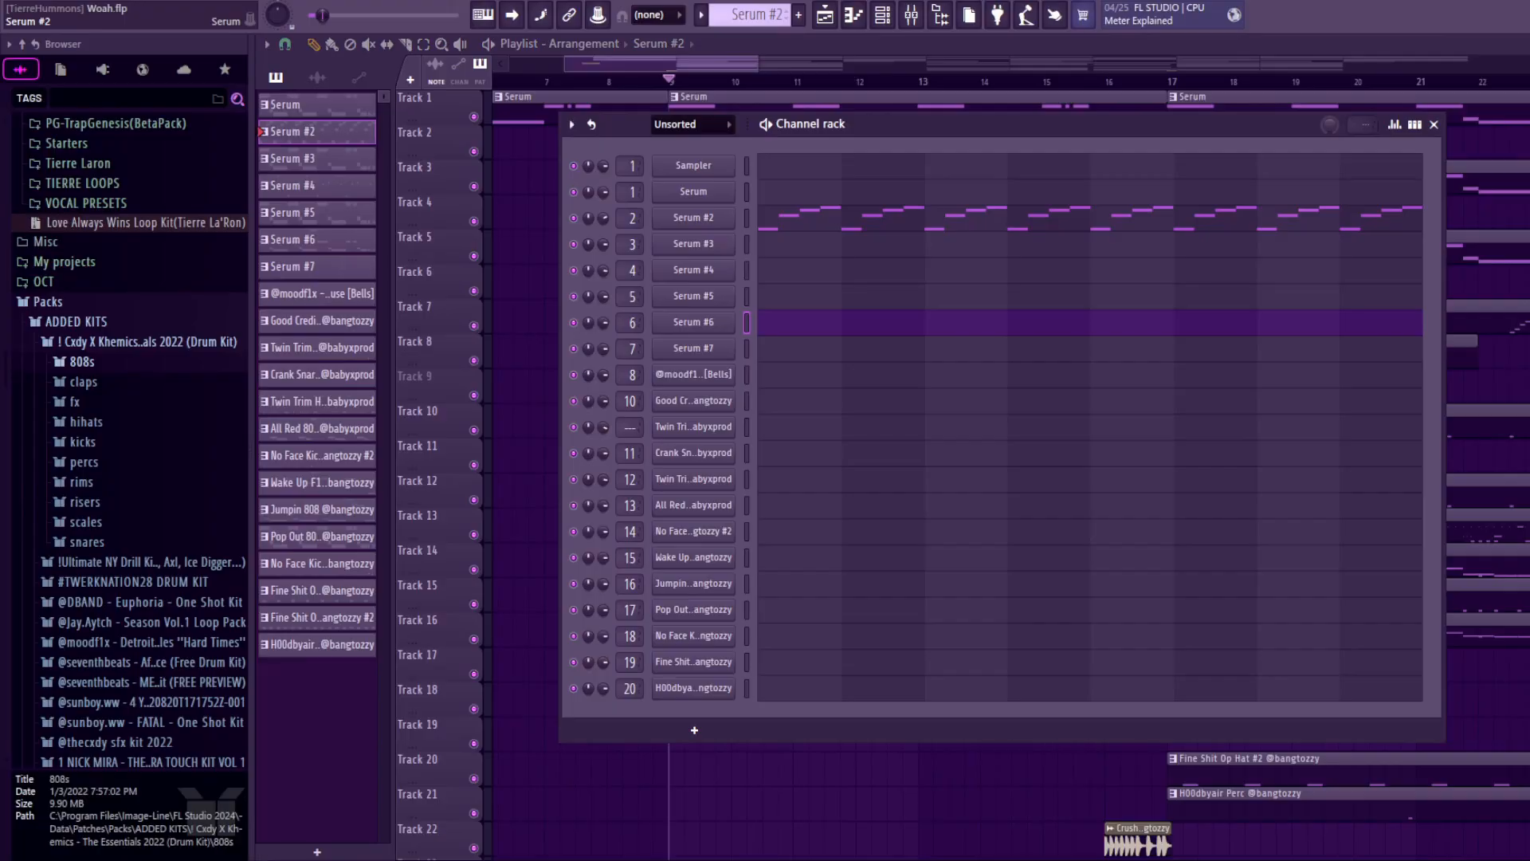
# - Inspect the Serum #2 synth from the channel rack and bring up its notes in the piano roll
pyautogui.click(693, 218)
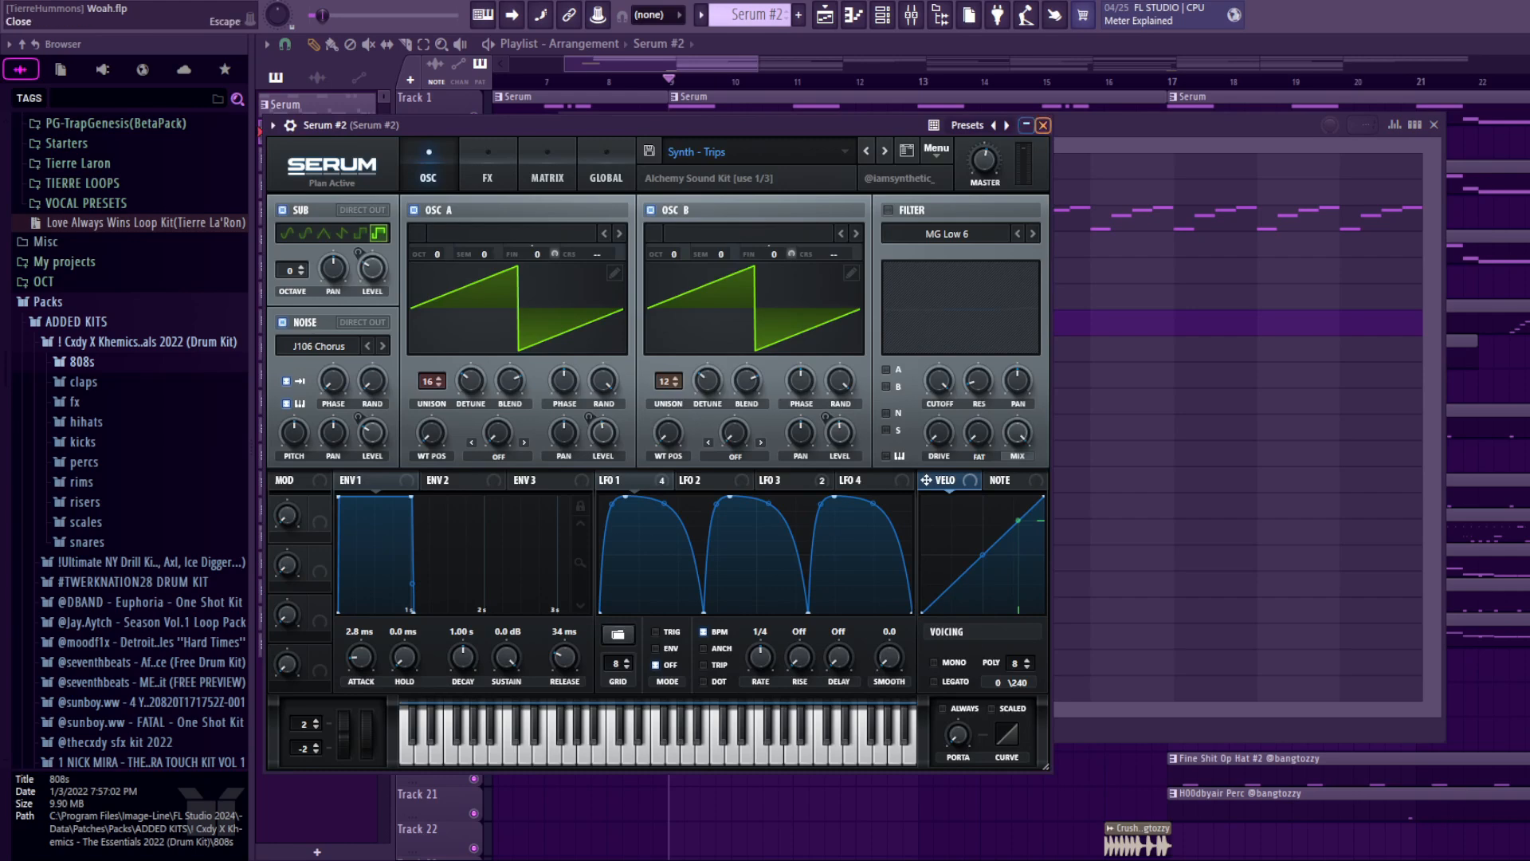
pyautogui.click(1043, 126)
pyautogui.click(1029, 202)
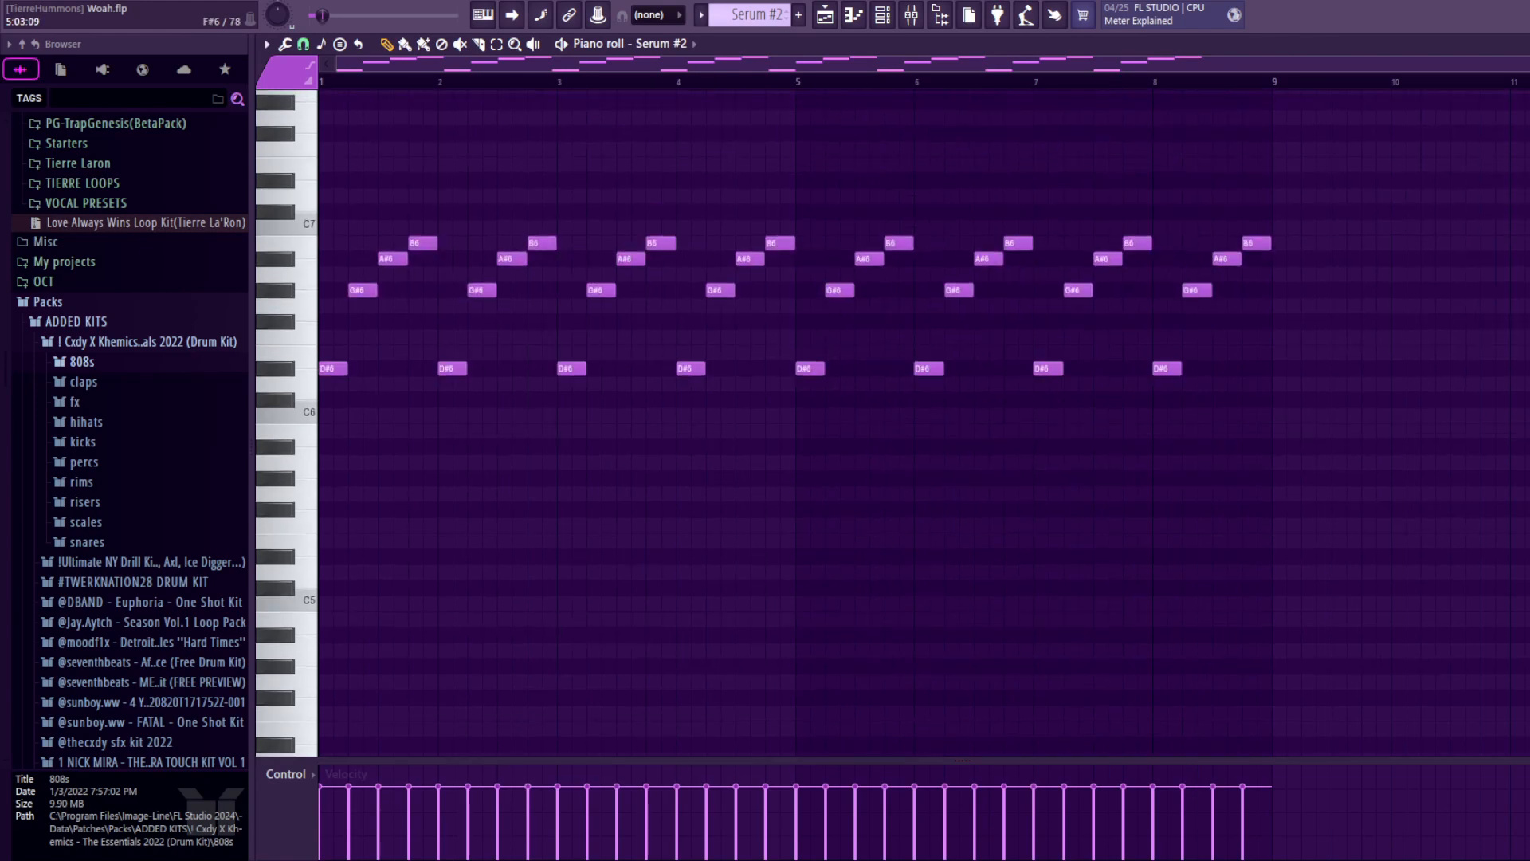
# - Play the Serum #2 melody and examine the Fruity Flanger settings on its mixer track
pyautogui.press('space')
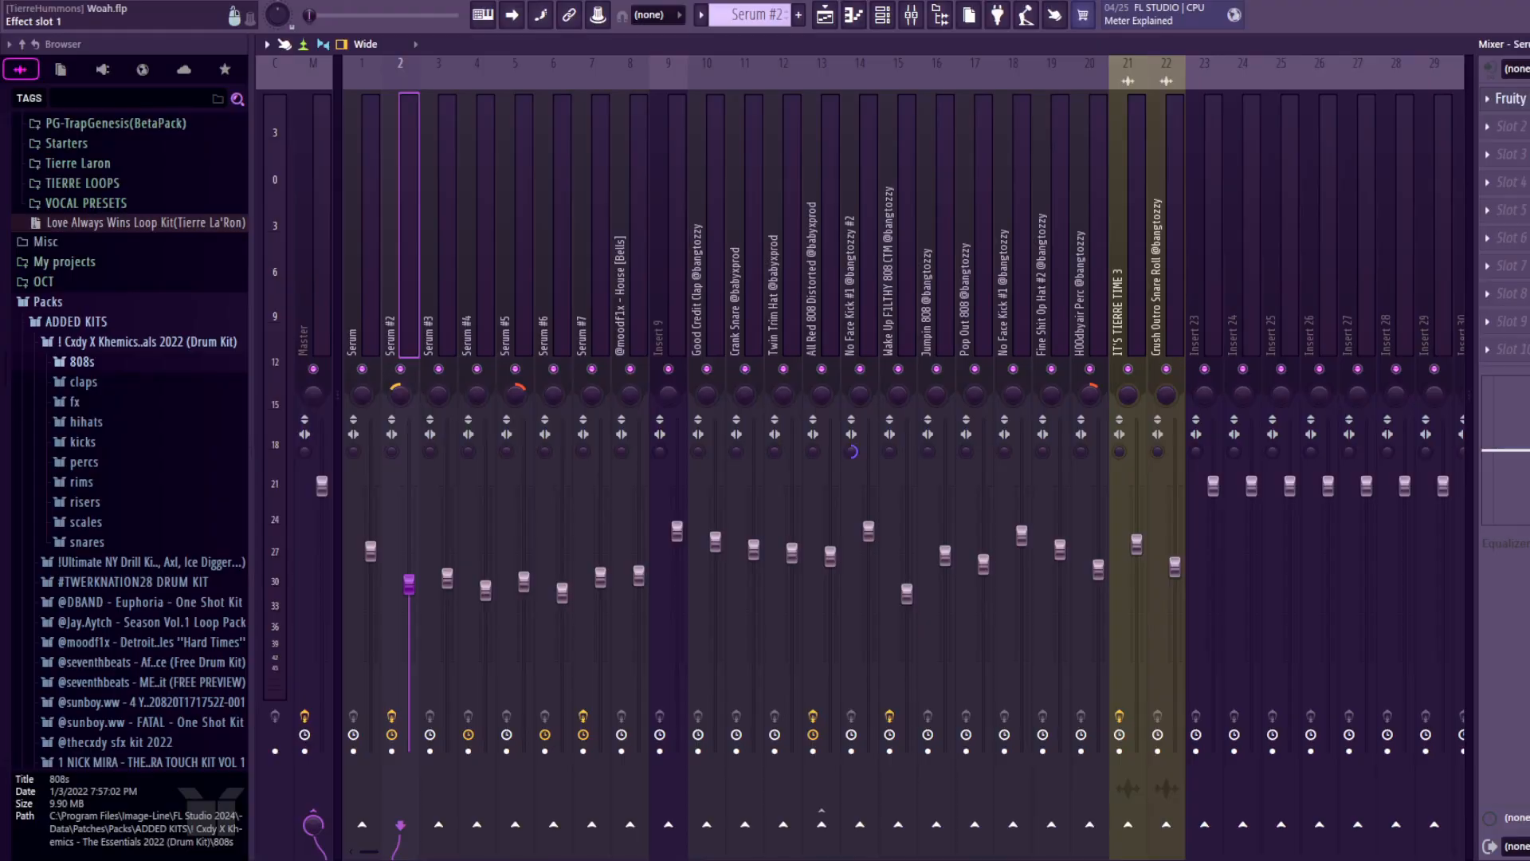
pyautogui.click(1509, 98)
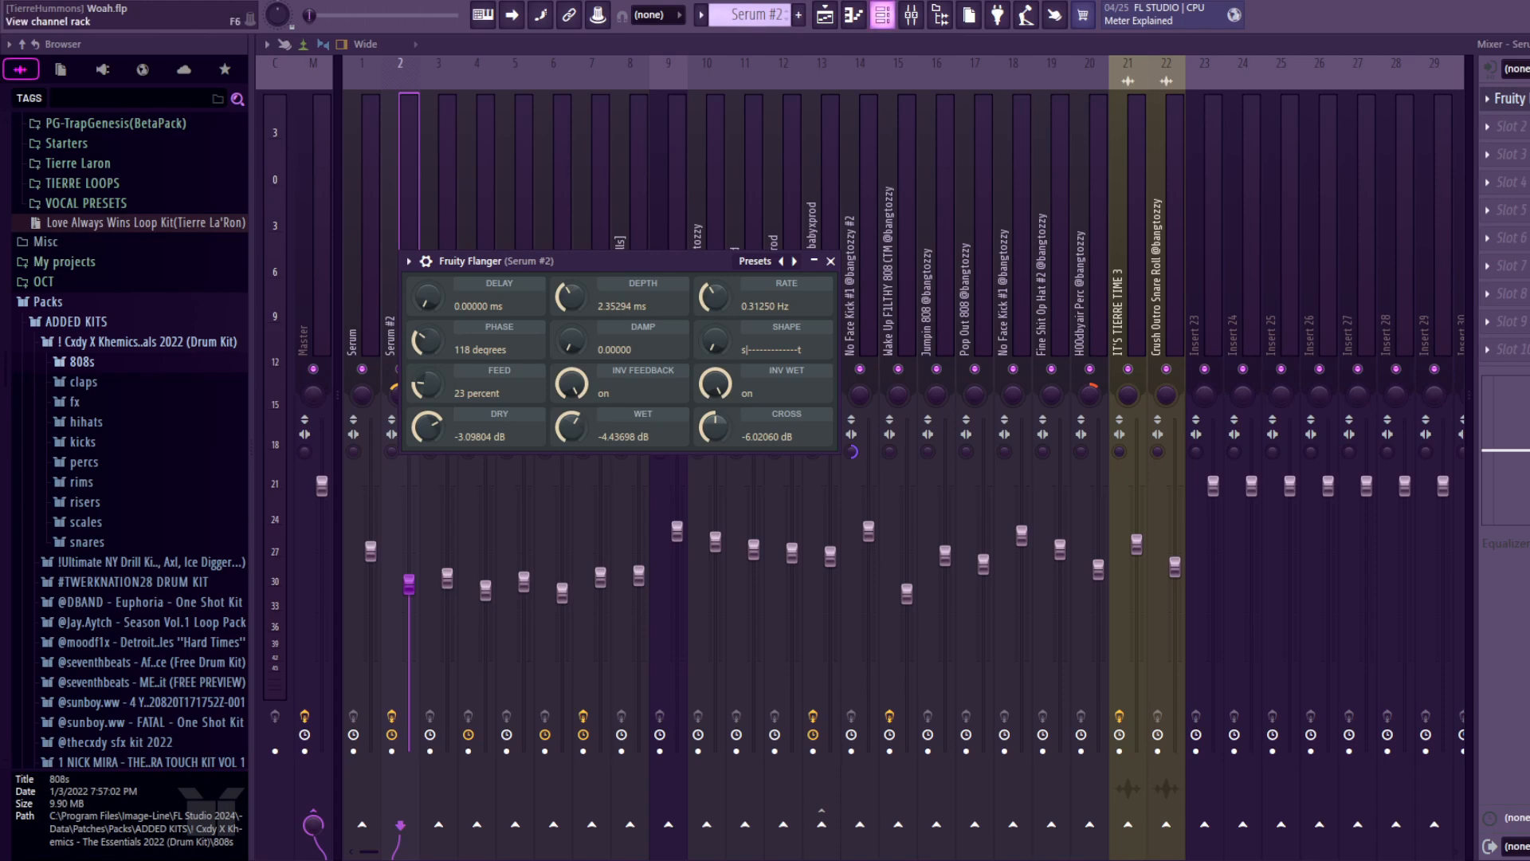
pyautogui.click(825, 14)
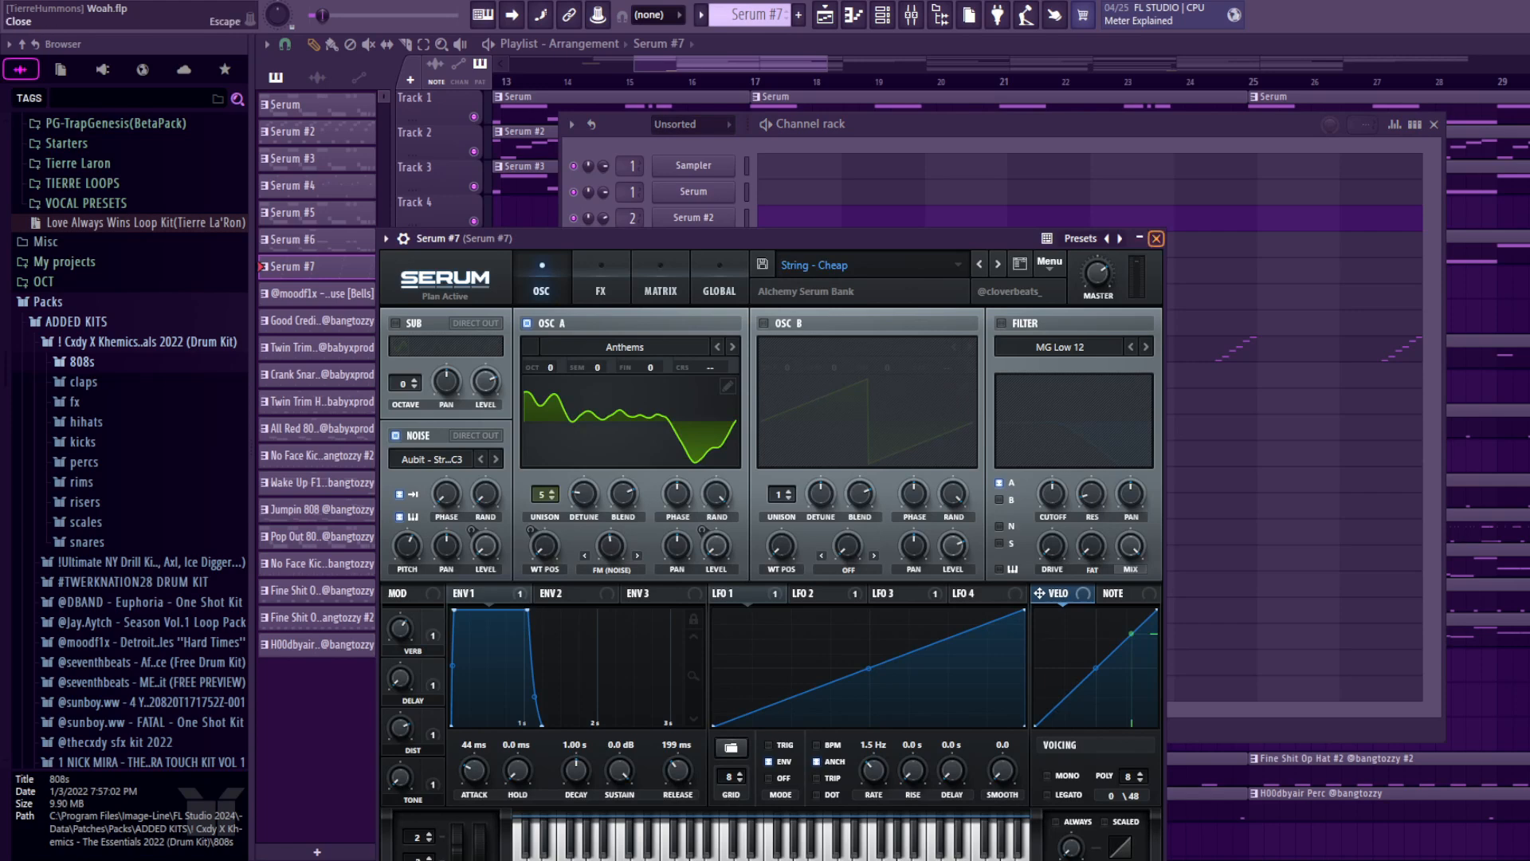
# - Review the rising Serum #7 notes in the piano roll and the Portal effect on its mixer track
pyautogui.click(1156, 238)
pyautogui.press('F7')
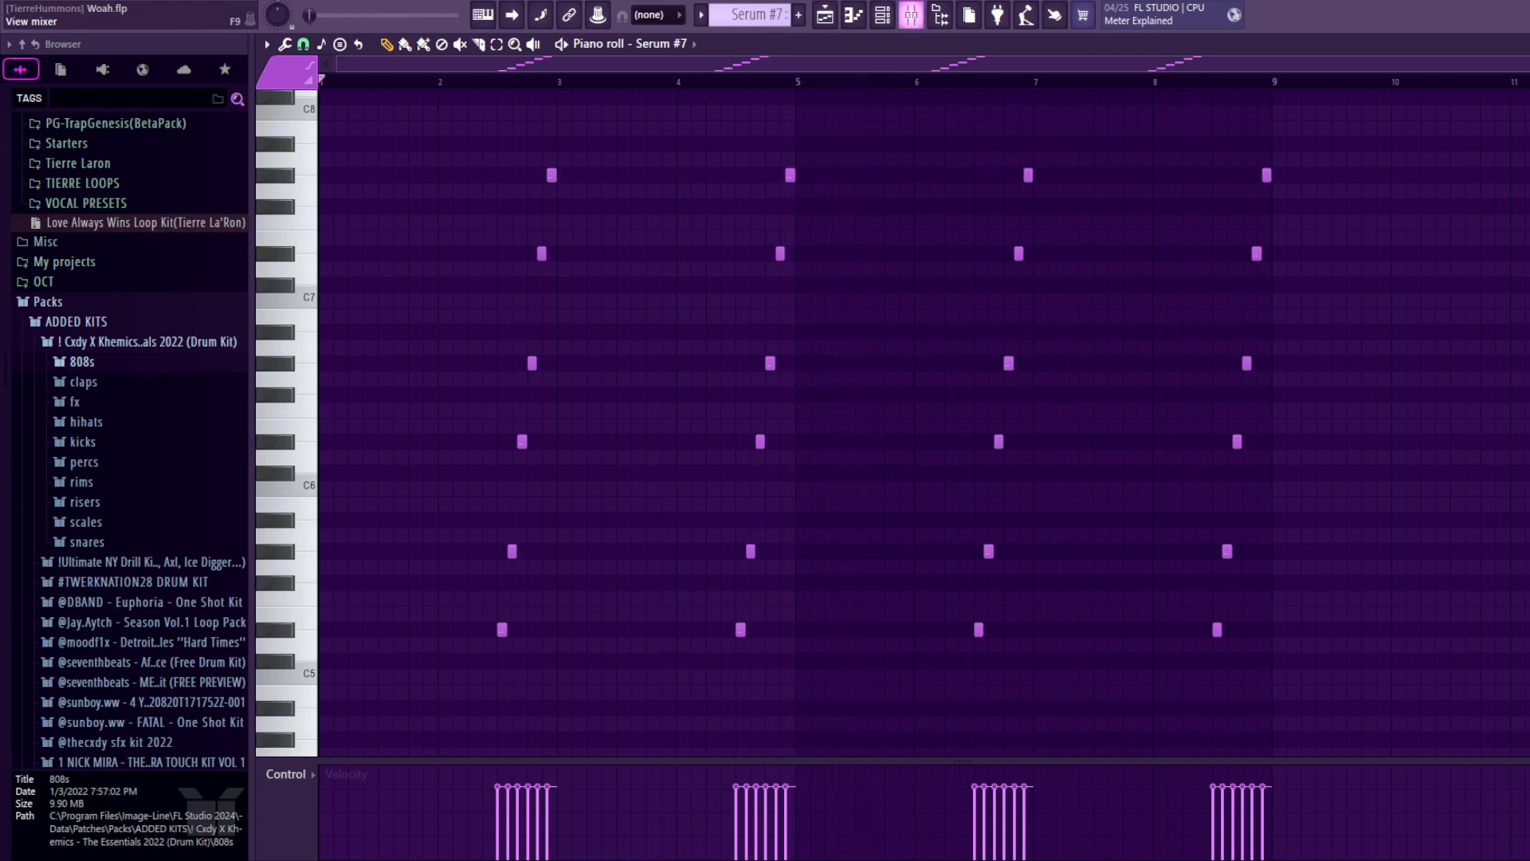
pyautogui.click(911, 14)
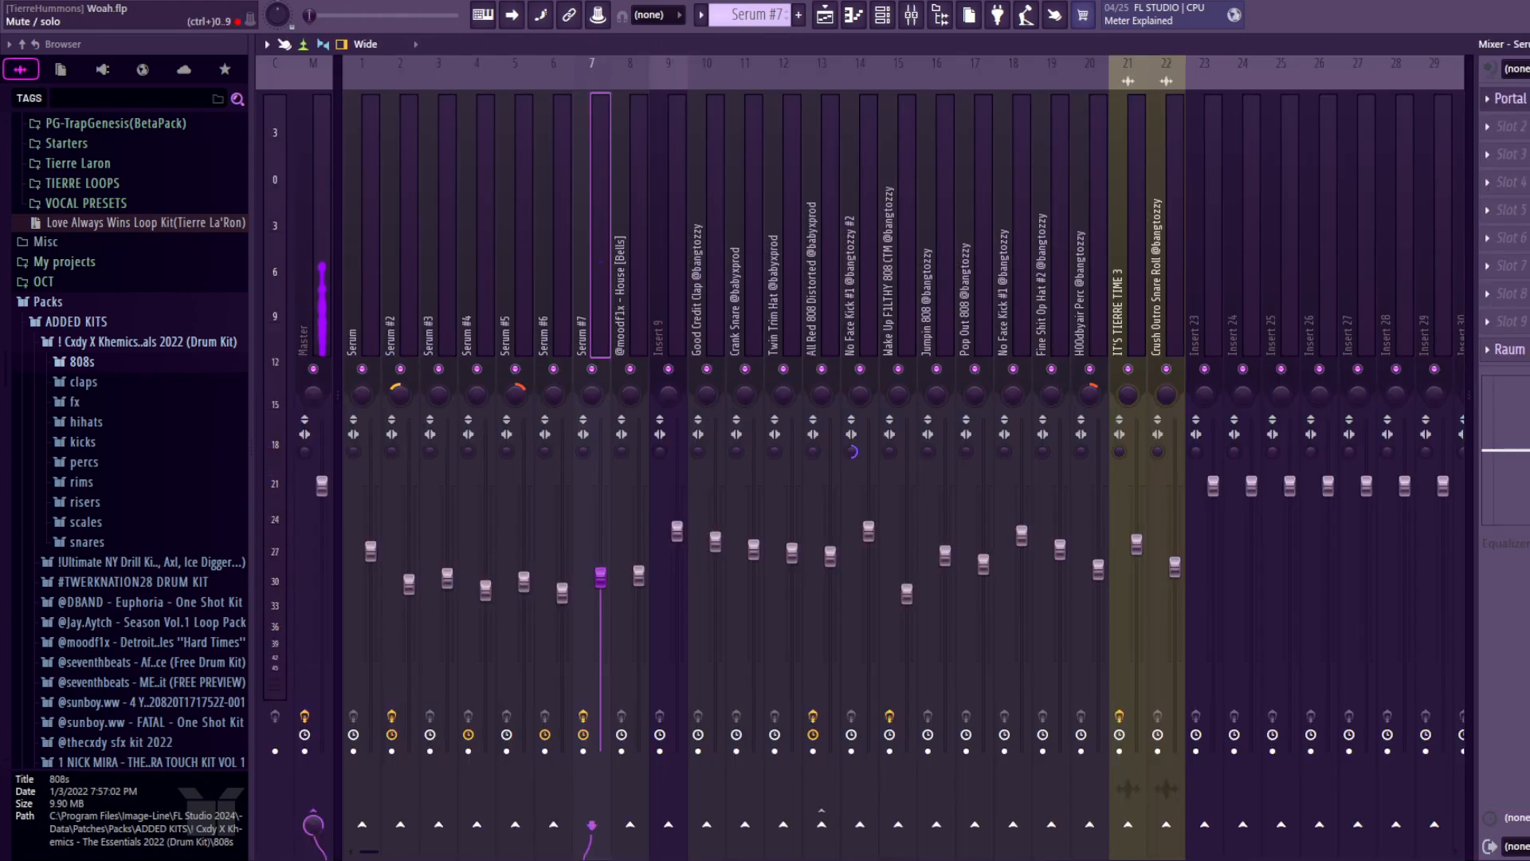
pyautogui.press('F9')
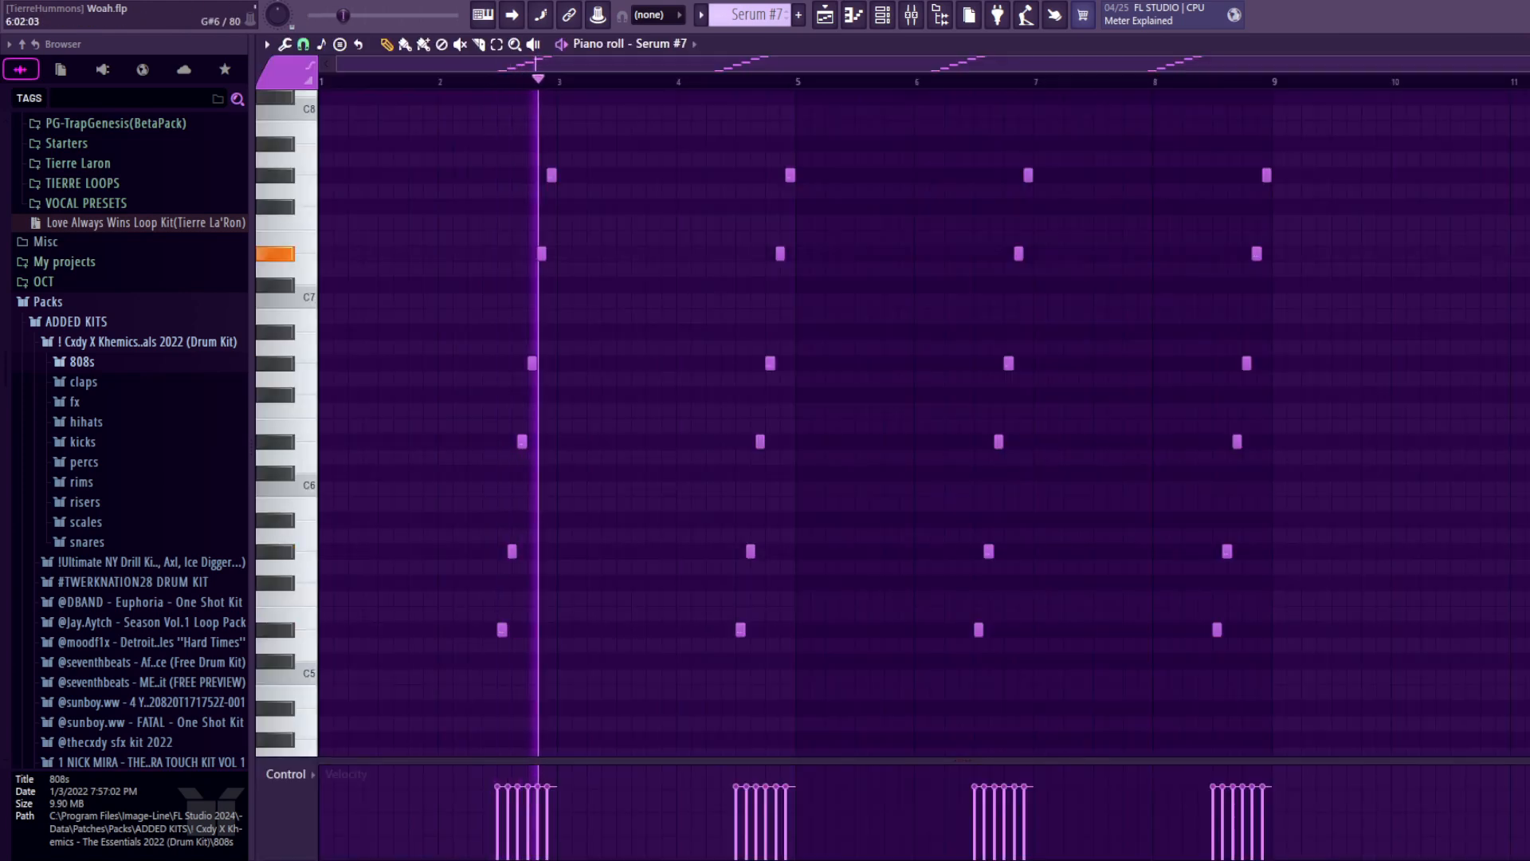
pyautogui.click(911, 14)
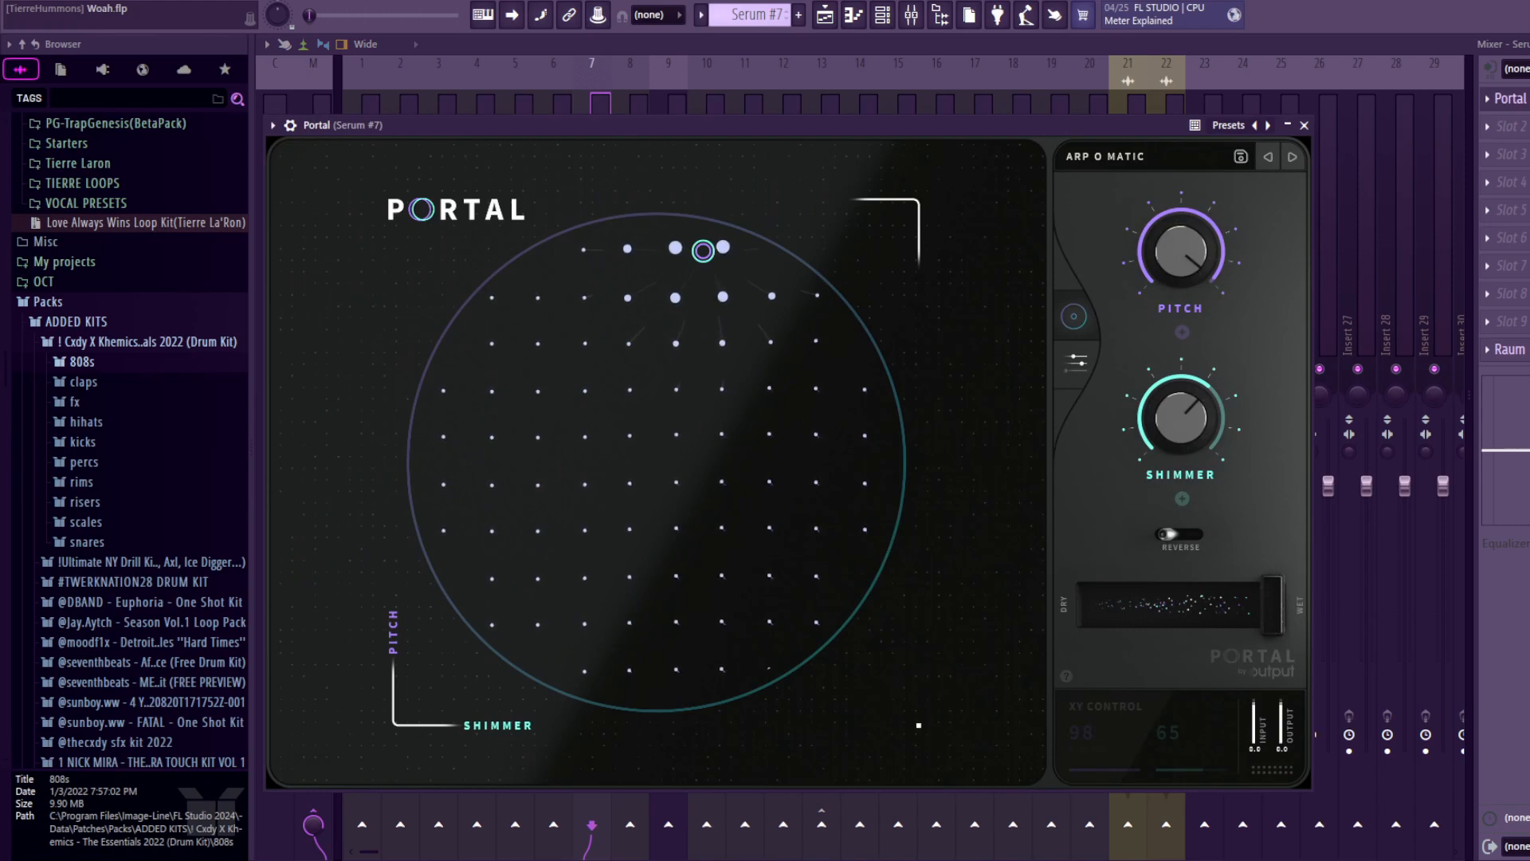
pyautogui.click(1304, 125)
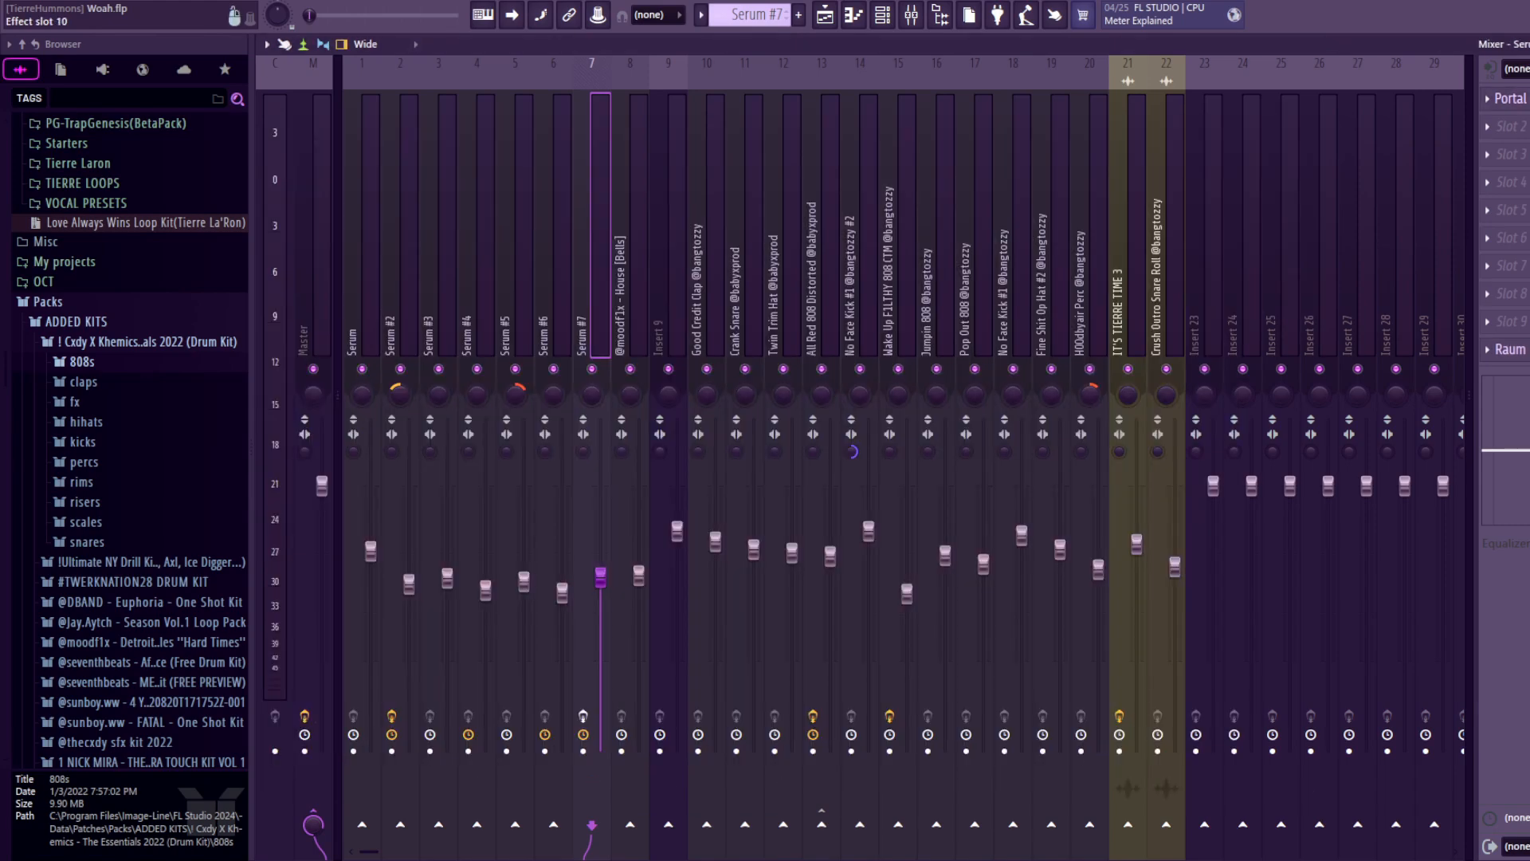
pyautogui.press('F7')
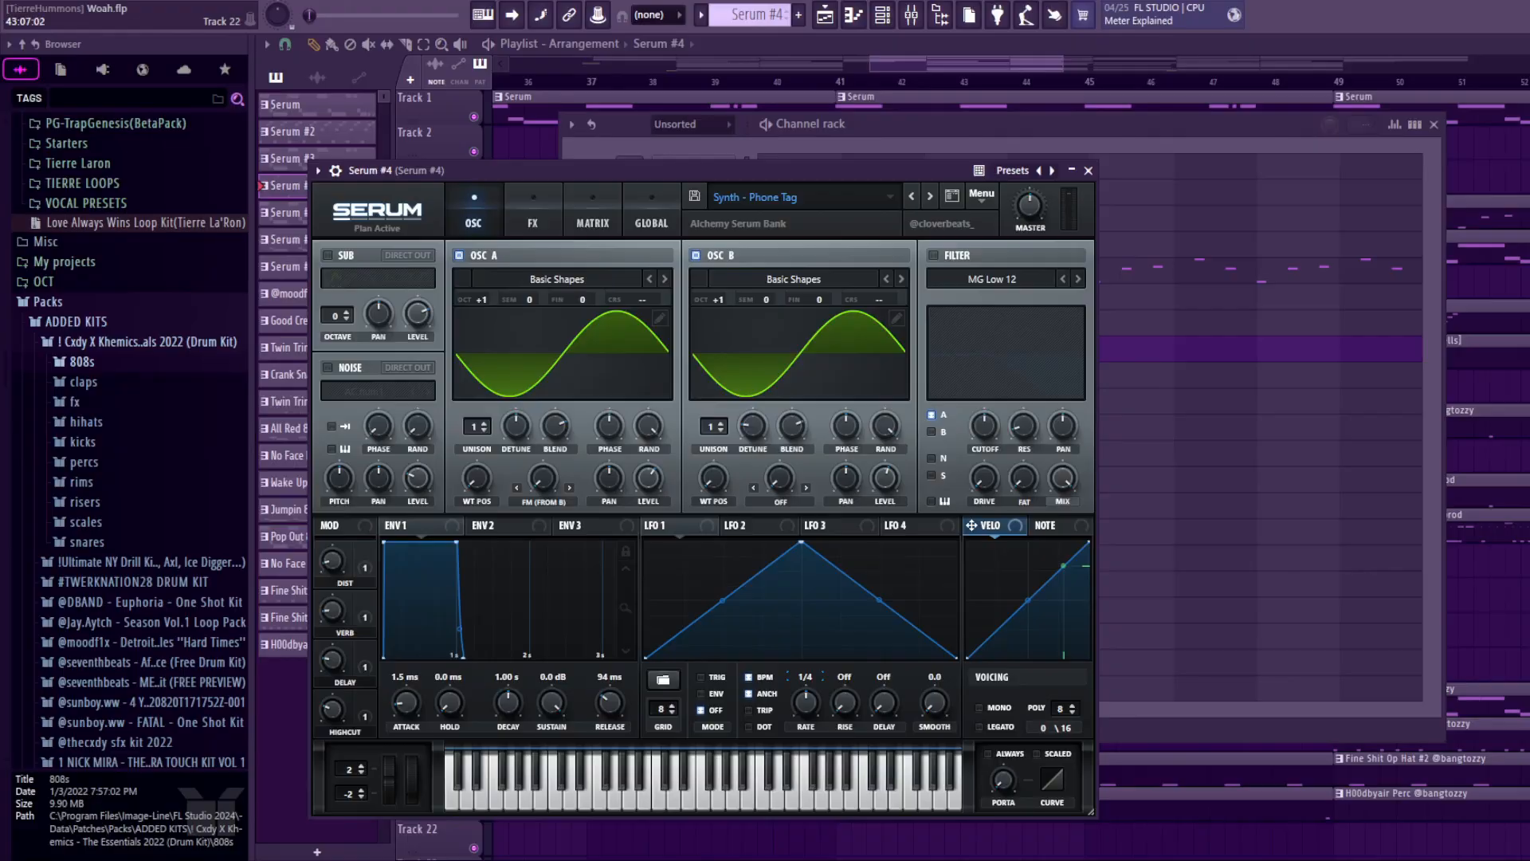
# - Close the Serum #4 synth and play its counter-melody in the piano roll
pyautogui.click(1089, 171)
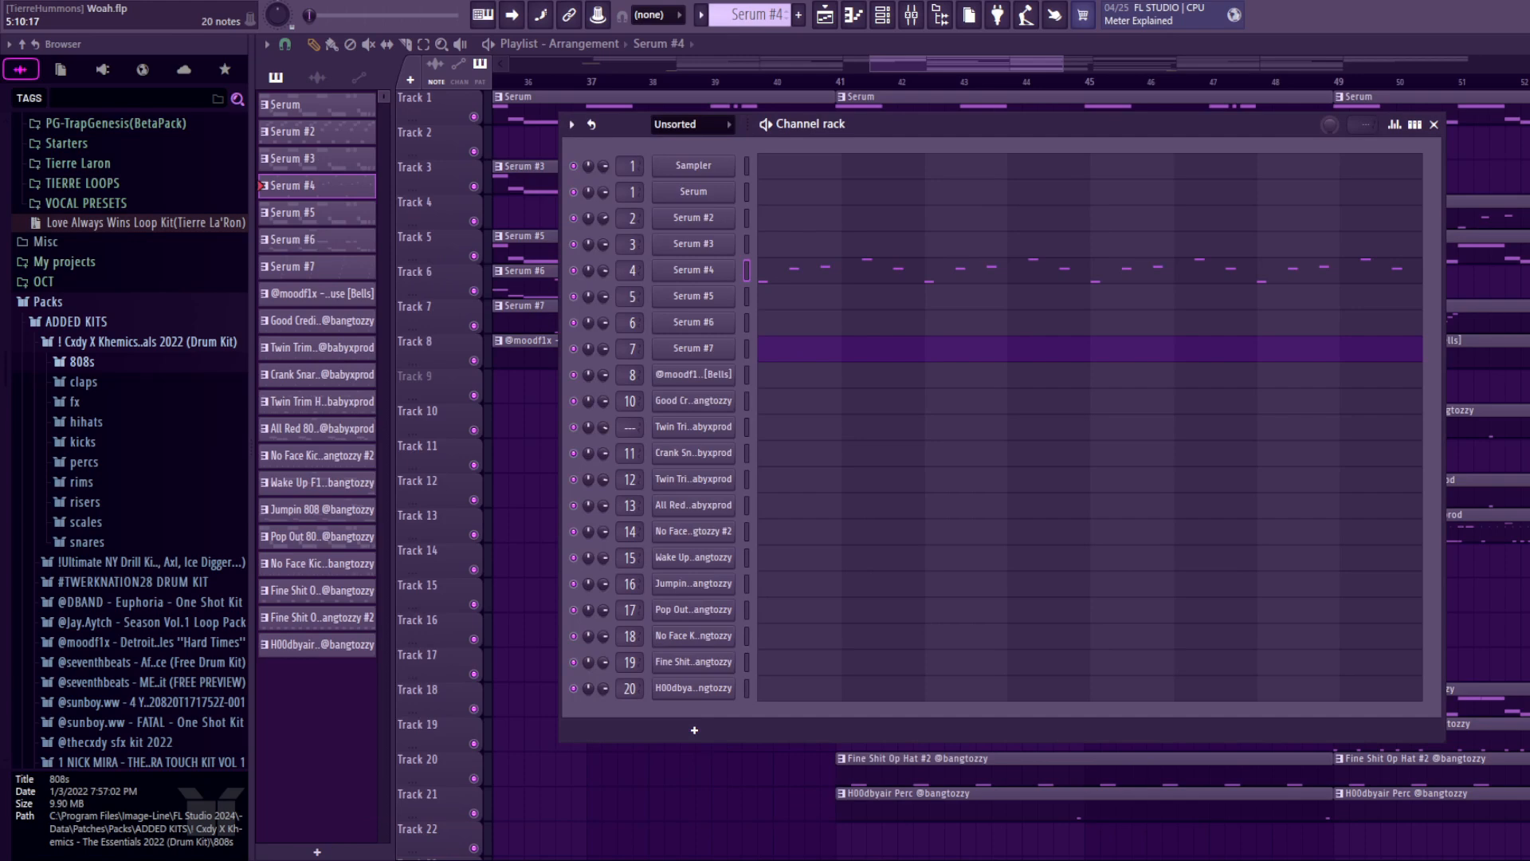
pyautogui.press('F7')
pyautogui.scroll(-2, 925, 422)
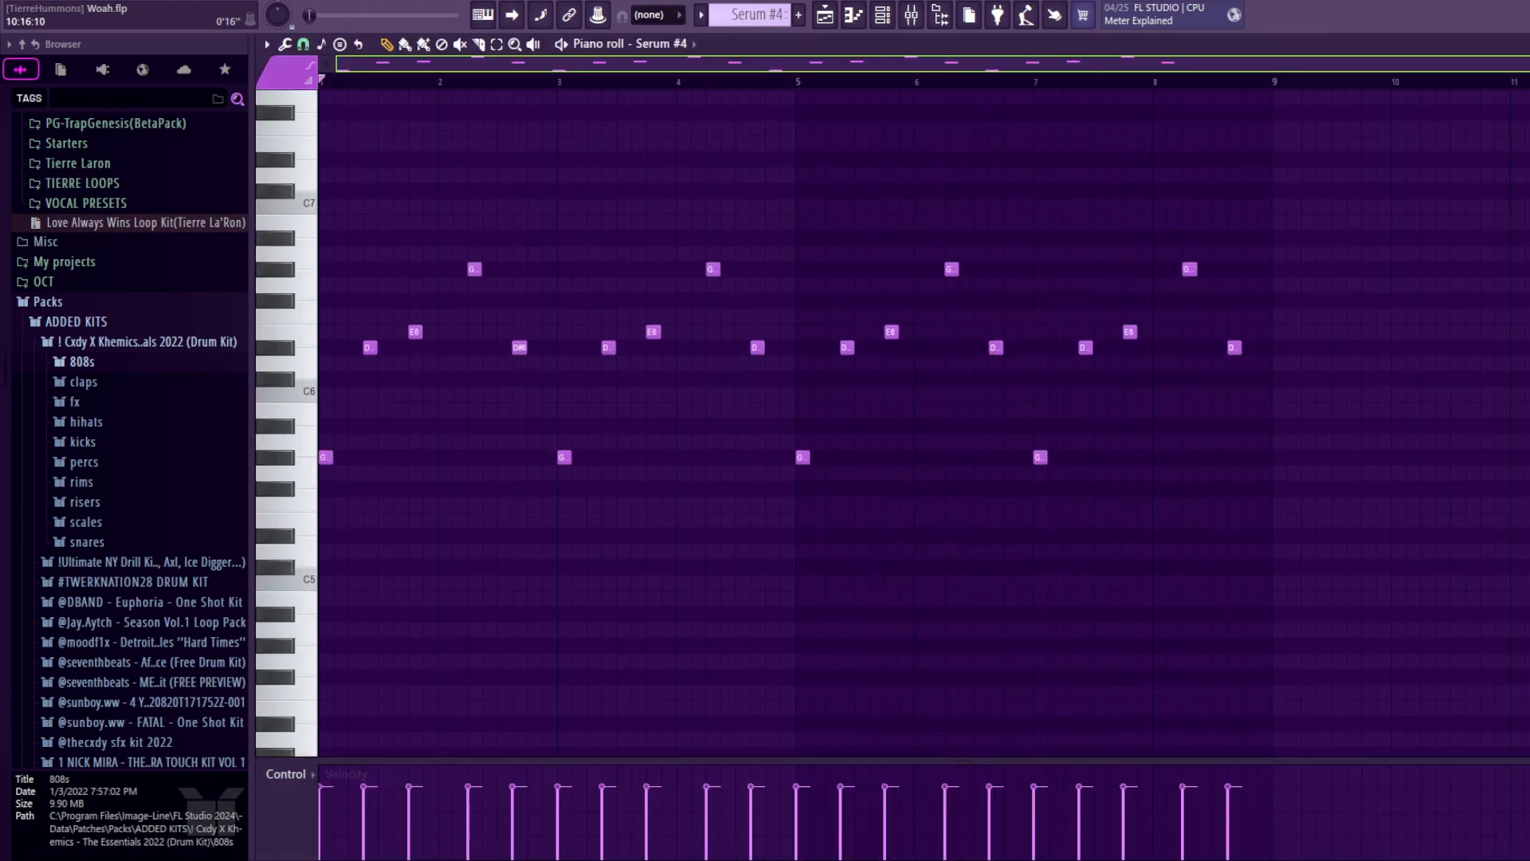
pyautogui.press('space')
pyautogui.scroll(2, 925, 472)
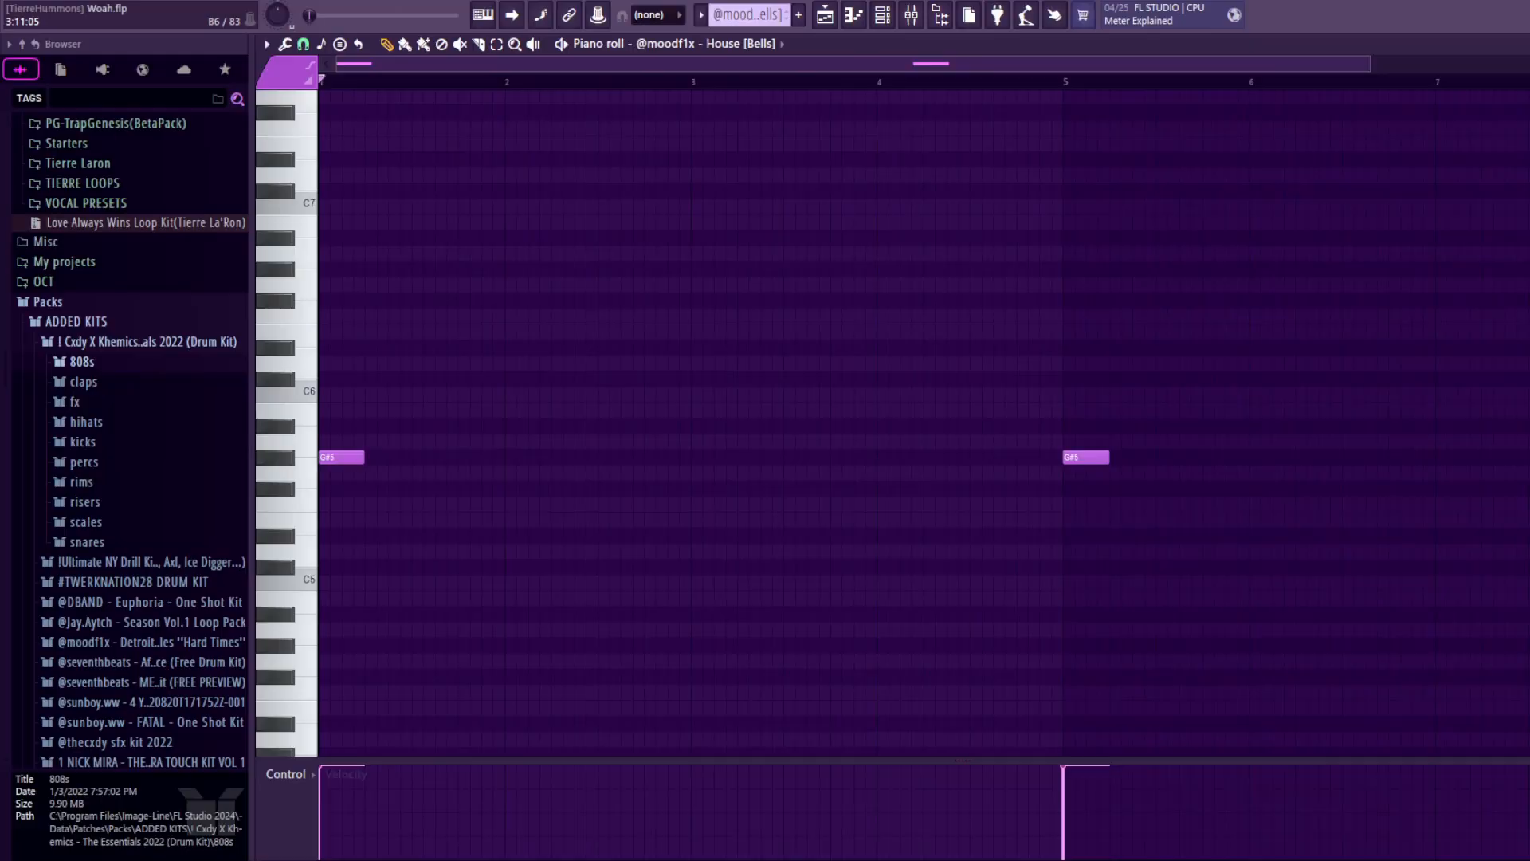
# - Play the House [Bells] pattern and look over the clap, drum and snare roll tracks in the playlist
pyautogui.press('space')
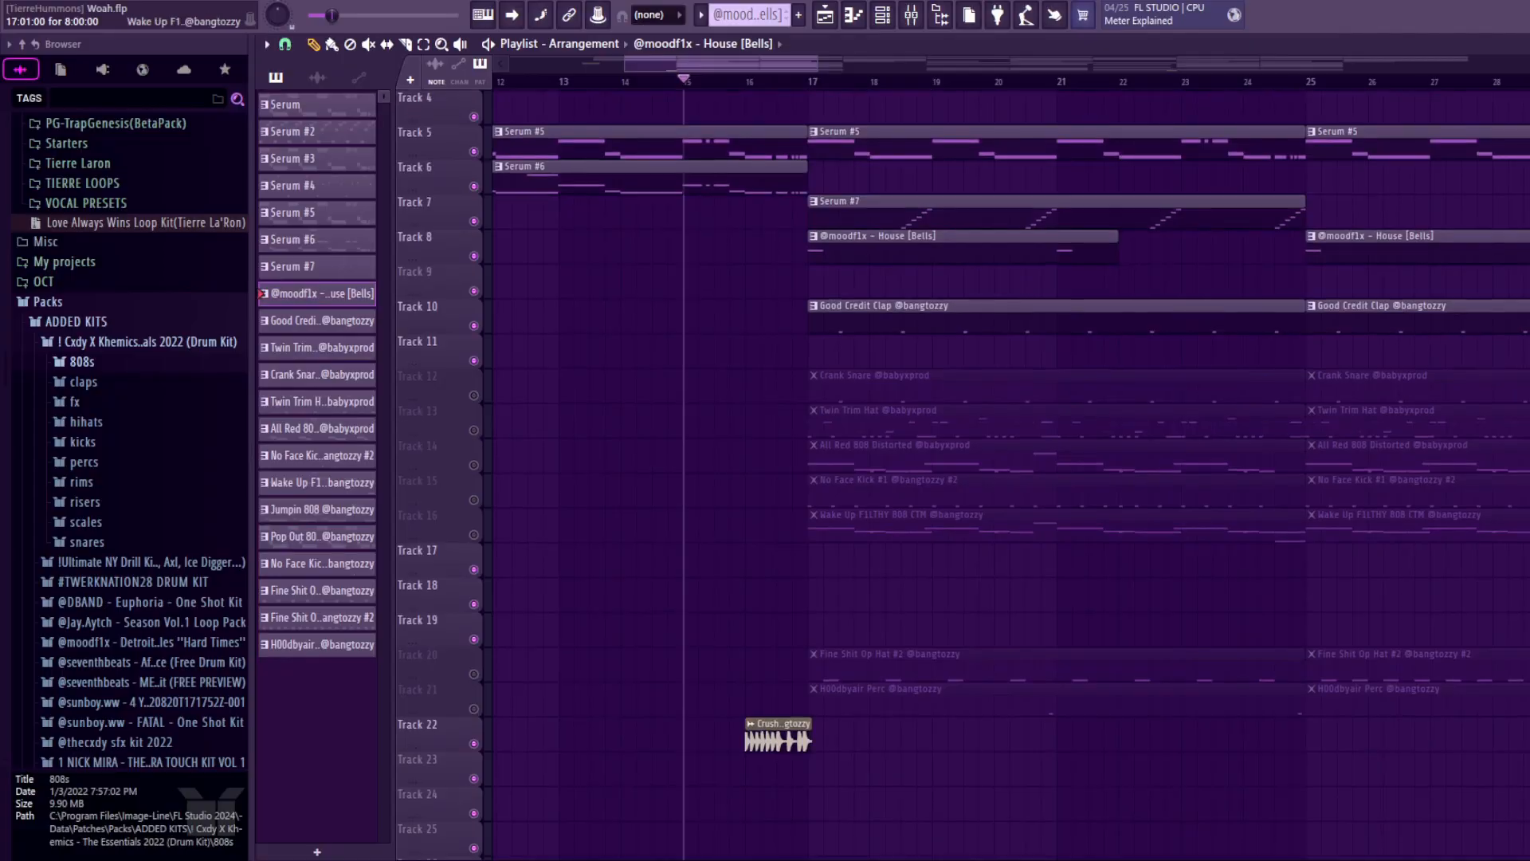
pyautogui.scroll(-2, 419, 692)
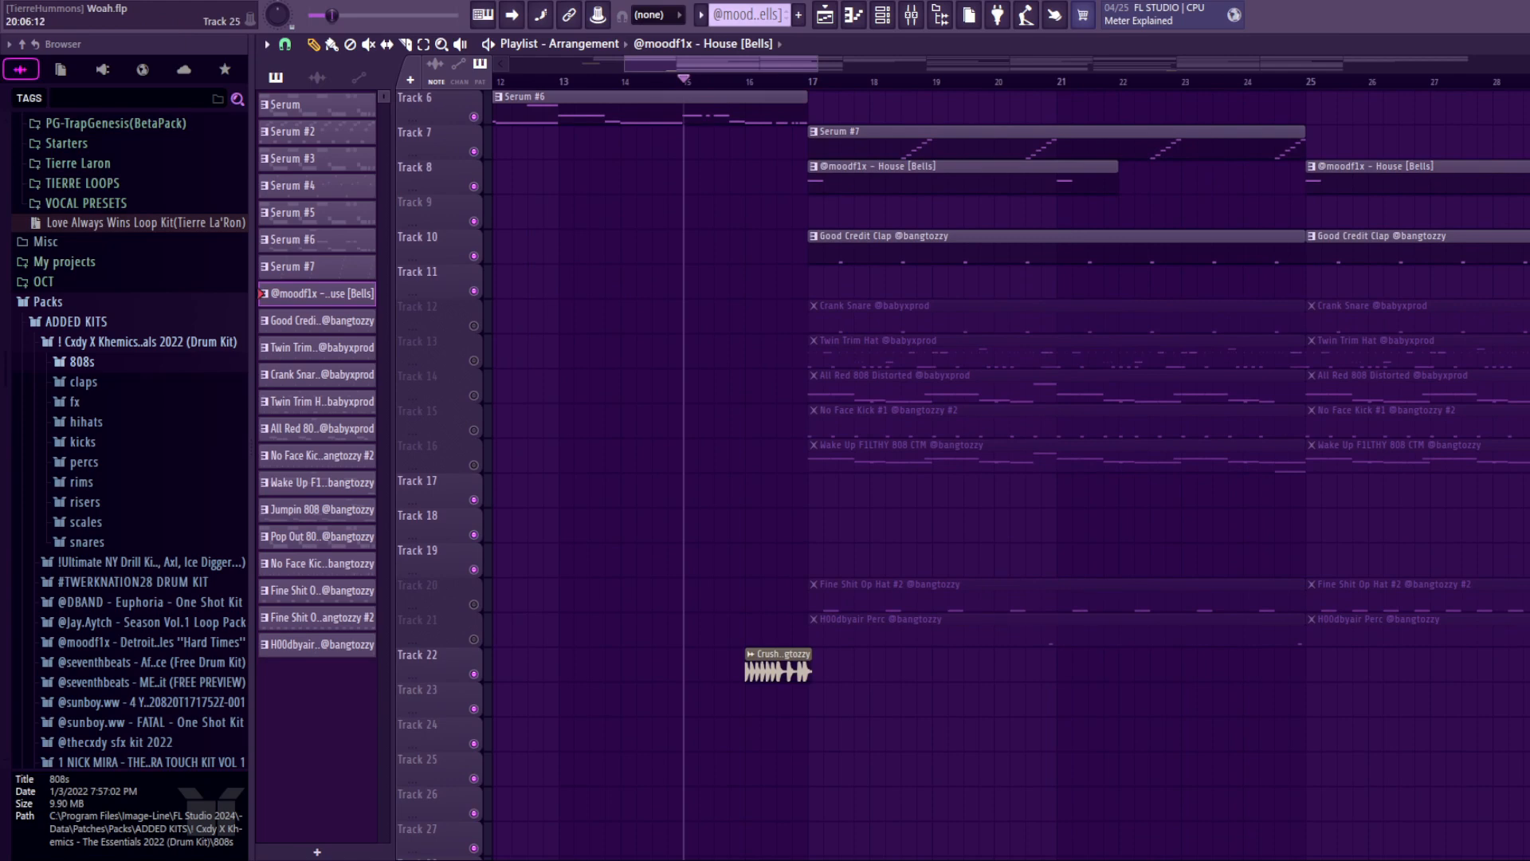
pyautogui.scroll(-3, 419, 758)
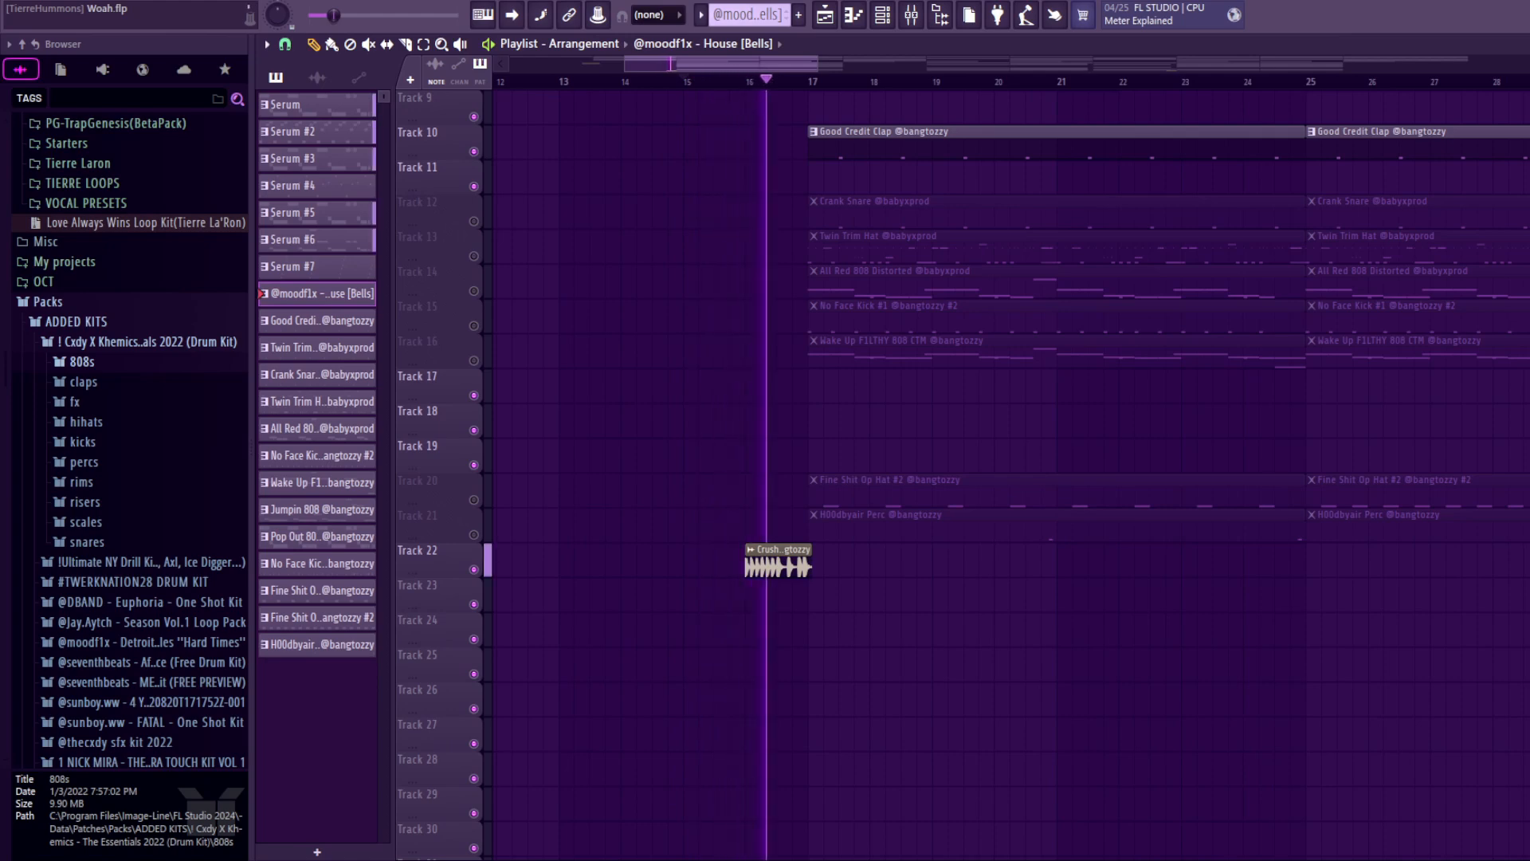
pyautogui.scroll(2, 418, 239)
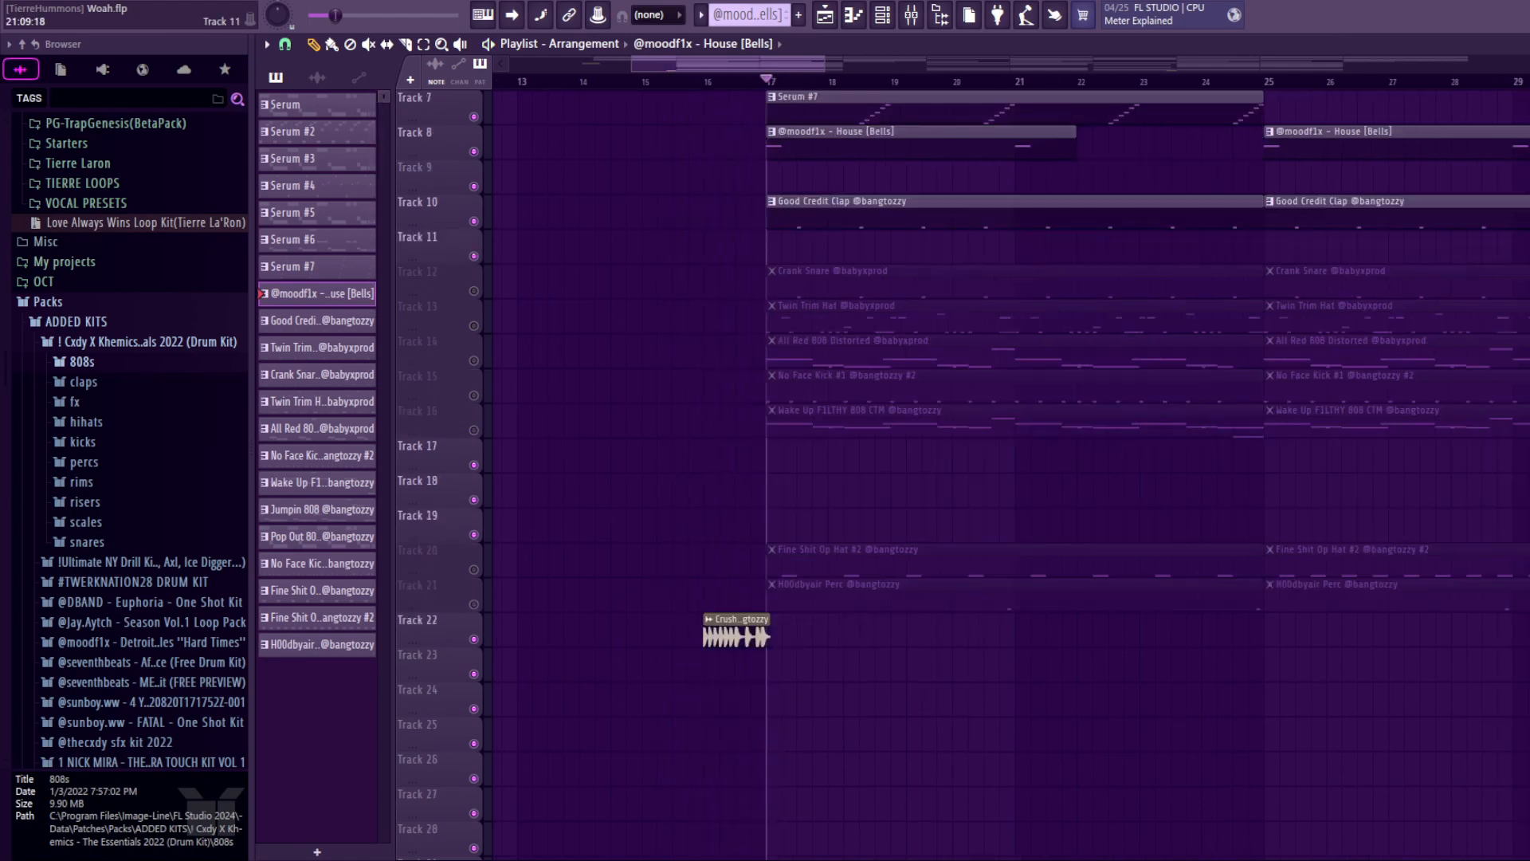
# - Examine the Good Credit Clap notes in the piano roll, and return to the playlist
pyautogui.doubleClick(1084, 201)
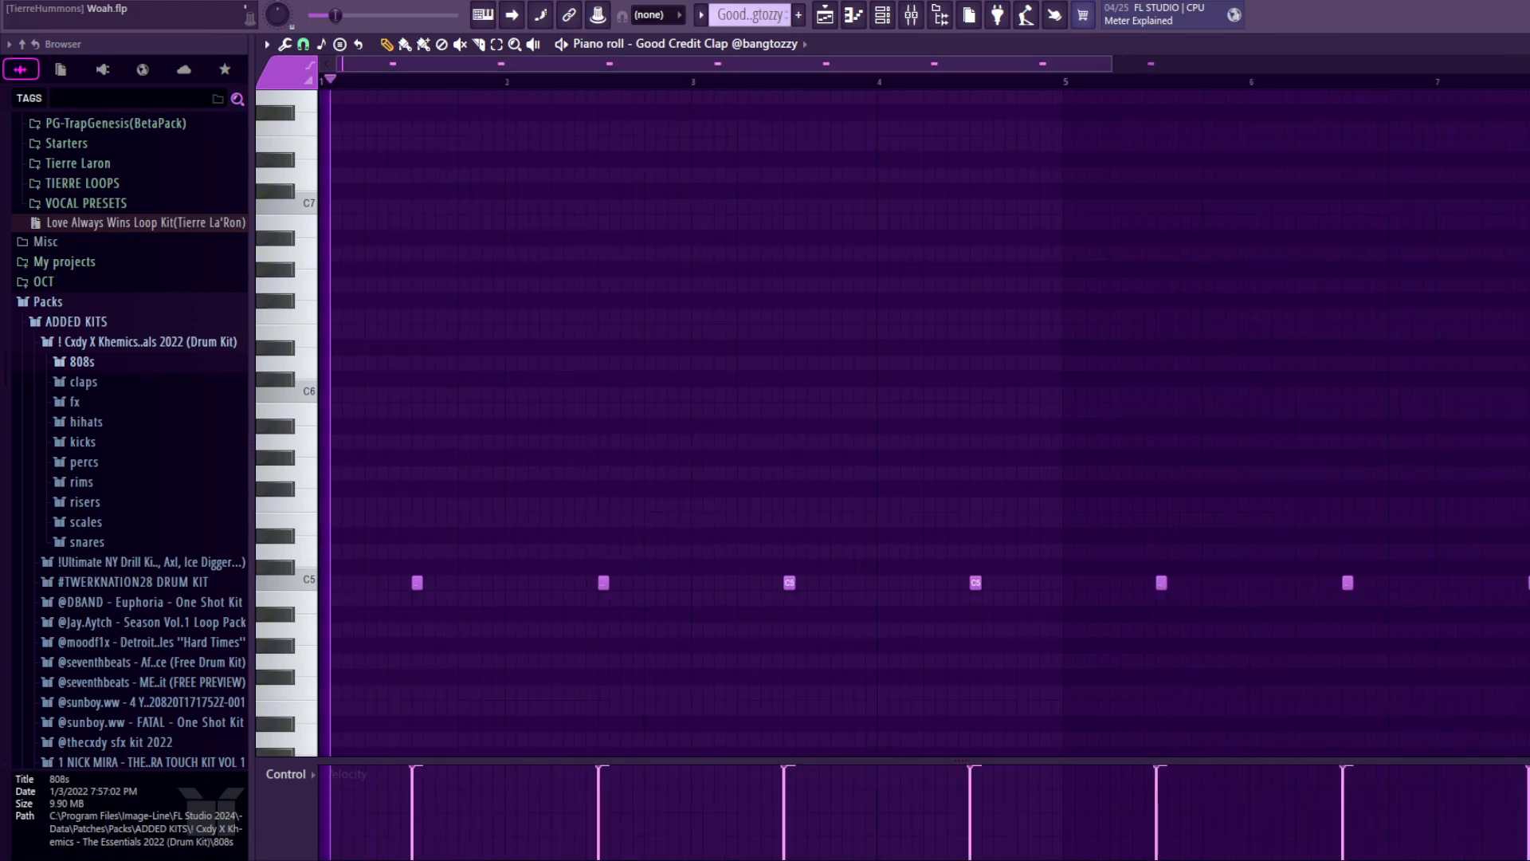
pyautogui.scroll(-2, 797, 399)
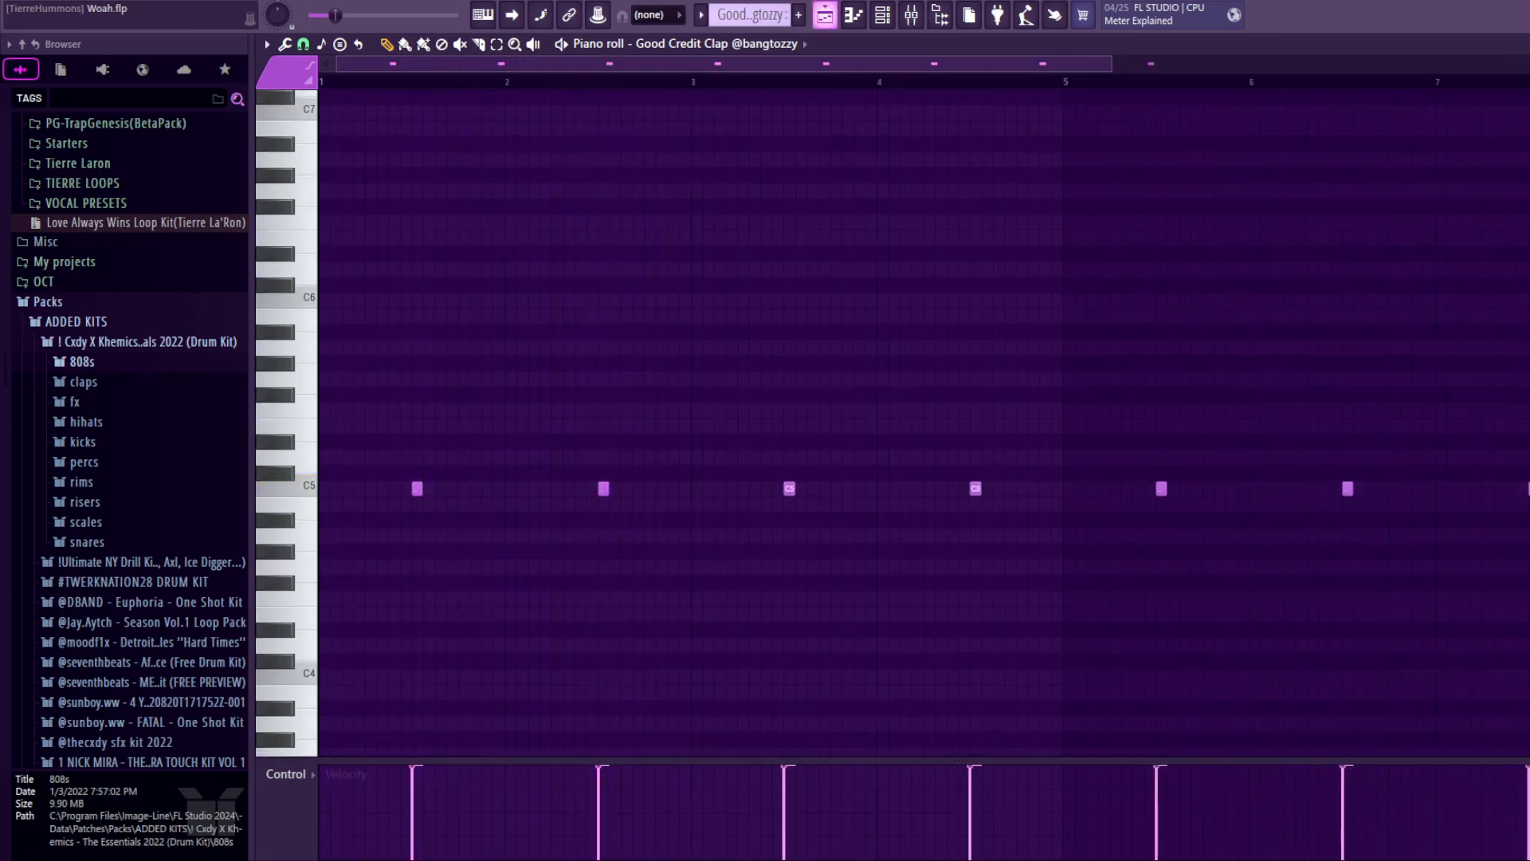
pyautogui.press('F5')
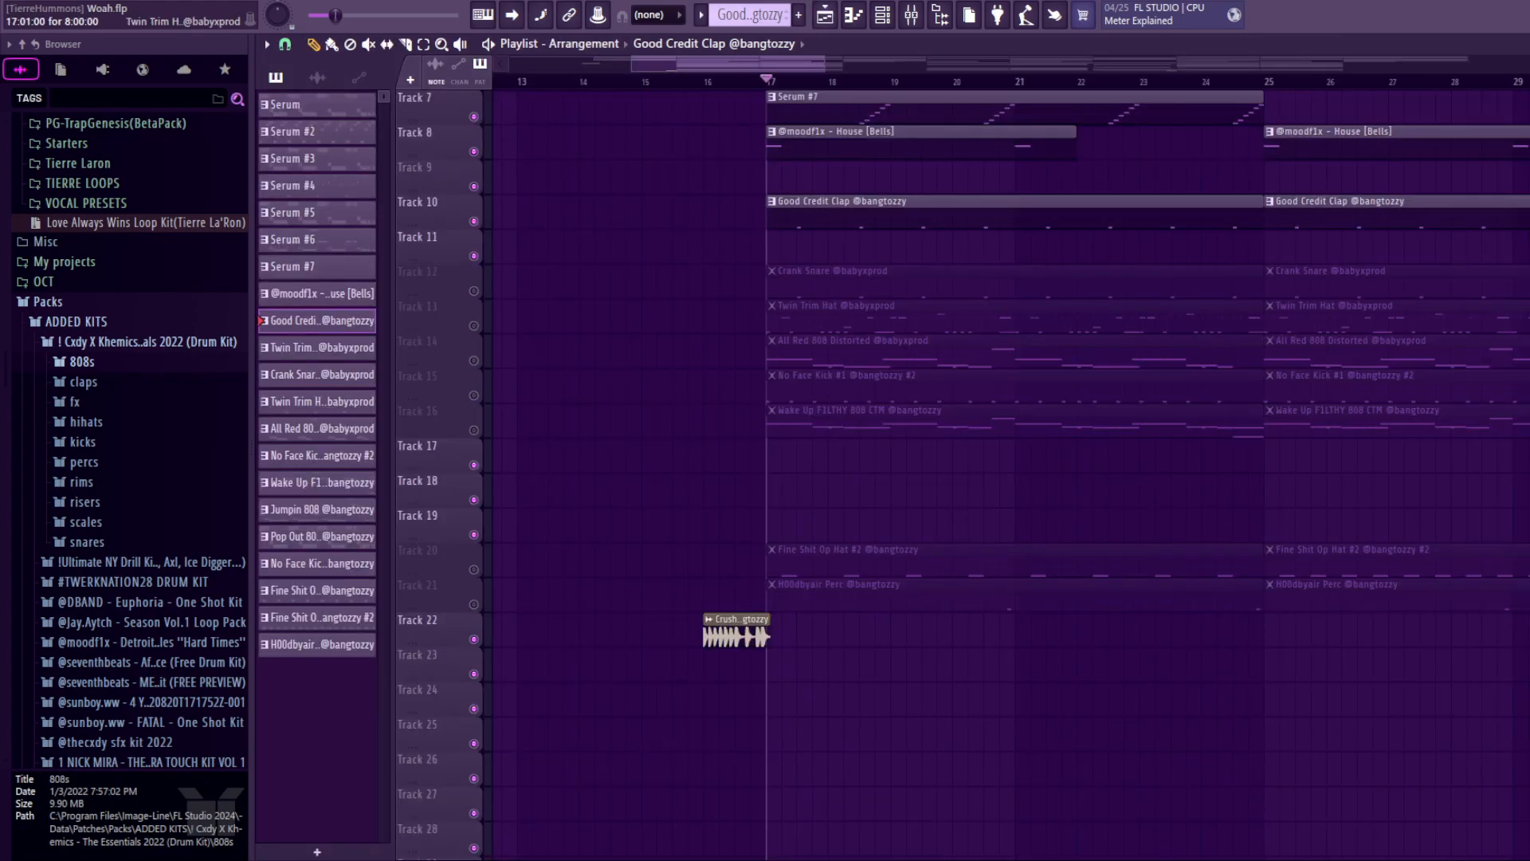
# - Examine the Crank Snare notes and the Twin Trim Hat pattern in the piano roll
pyautogui.scroll(3, 1005, 478)
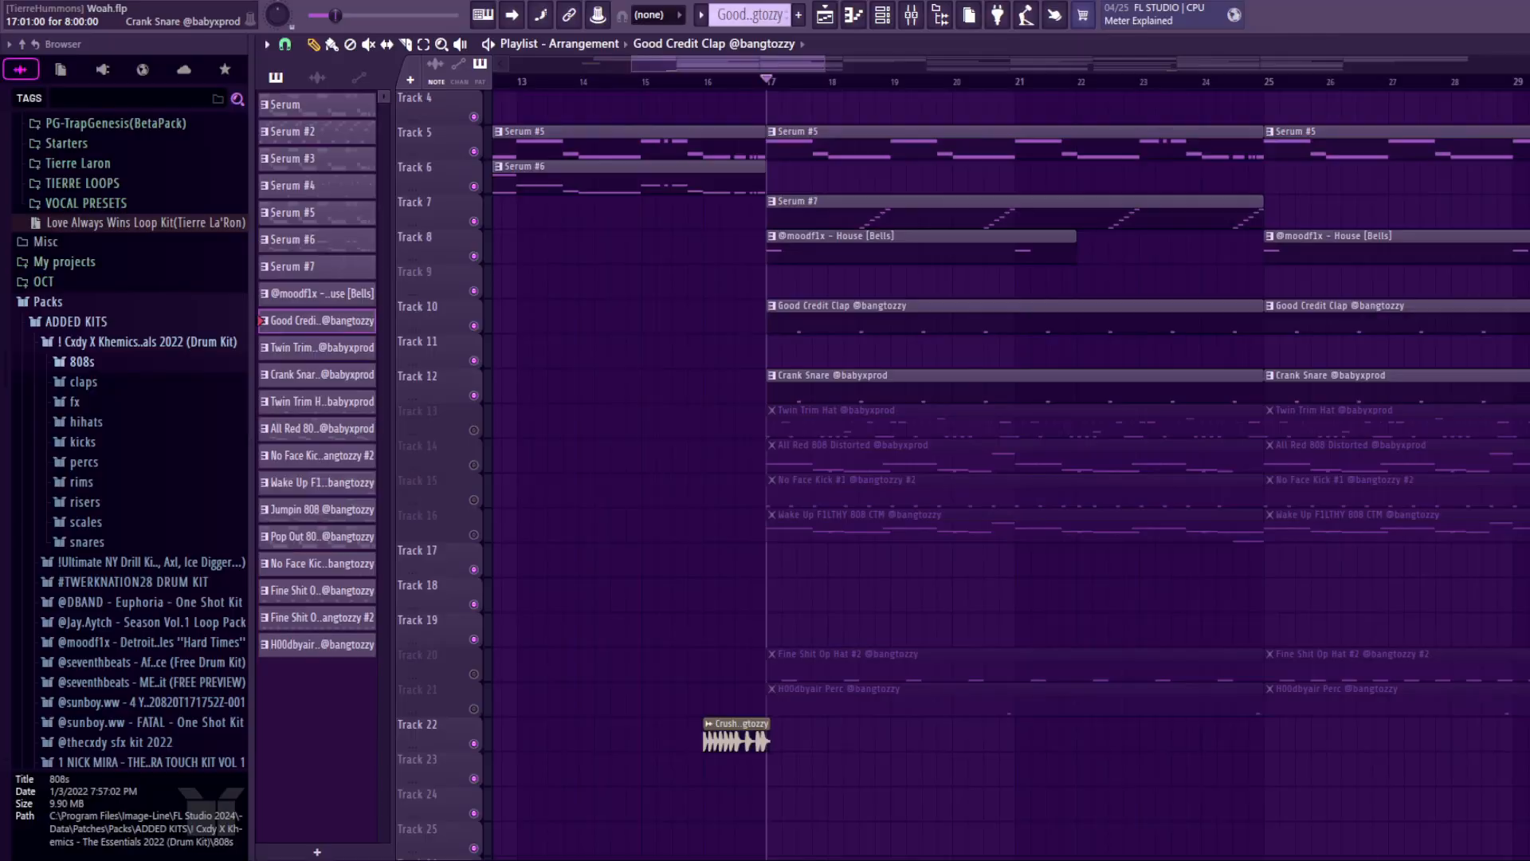
pyautogui.press('F7')
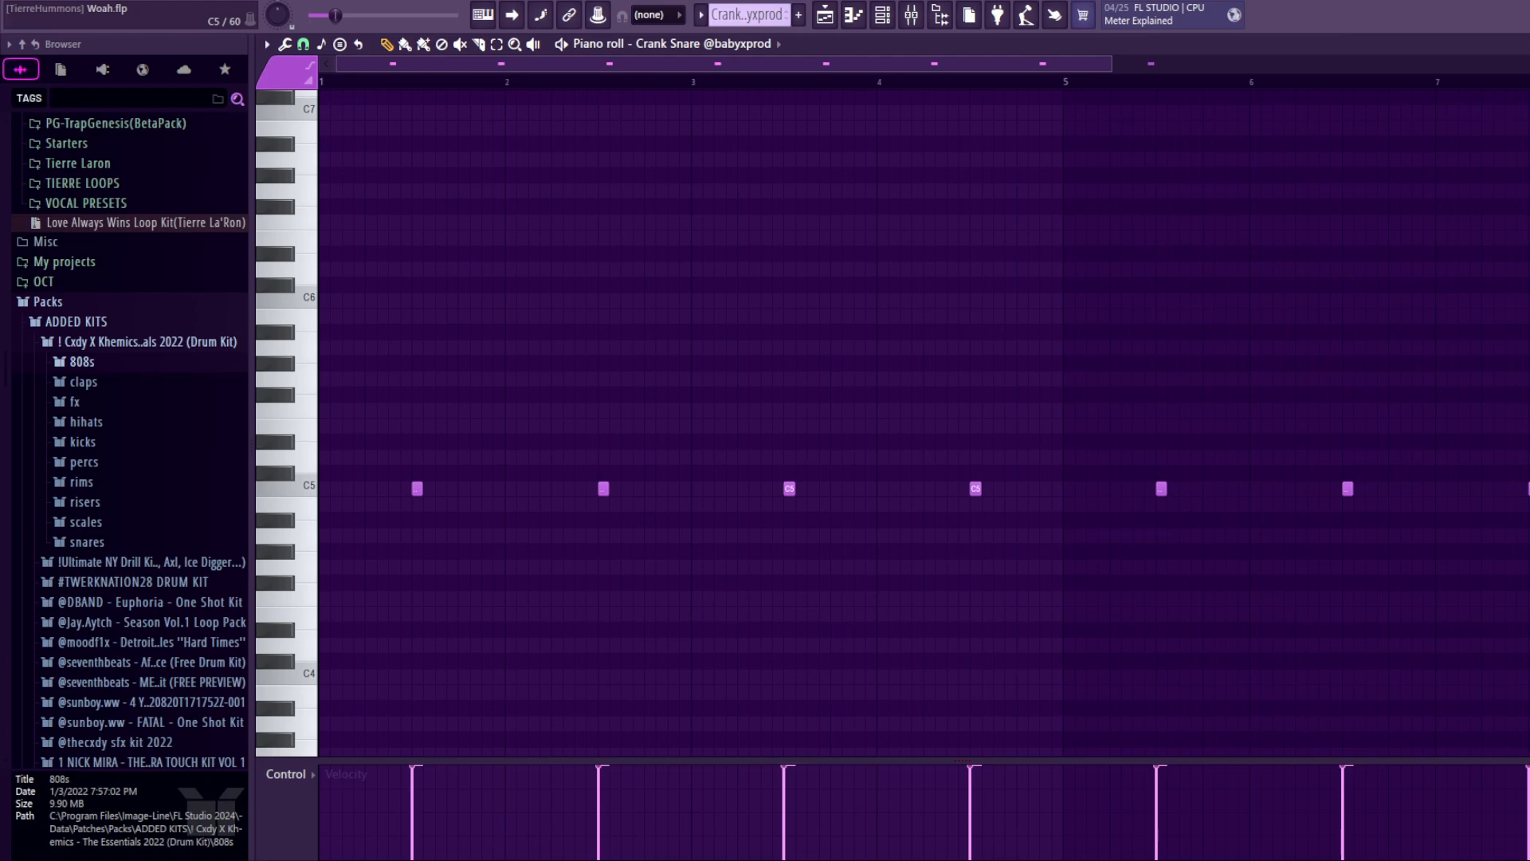
pyautogui.click(825, 14)
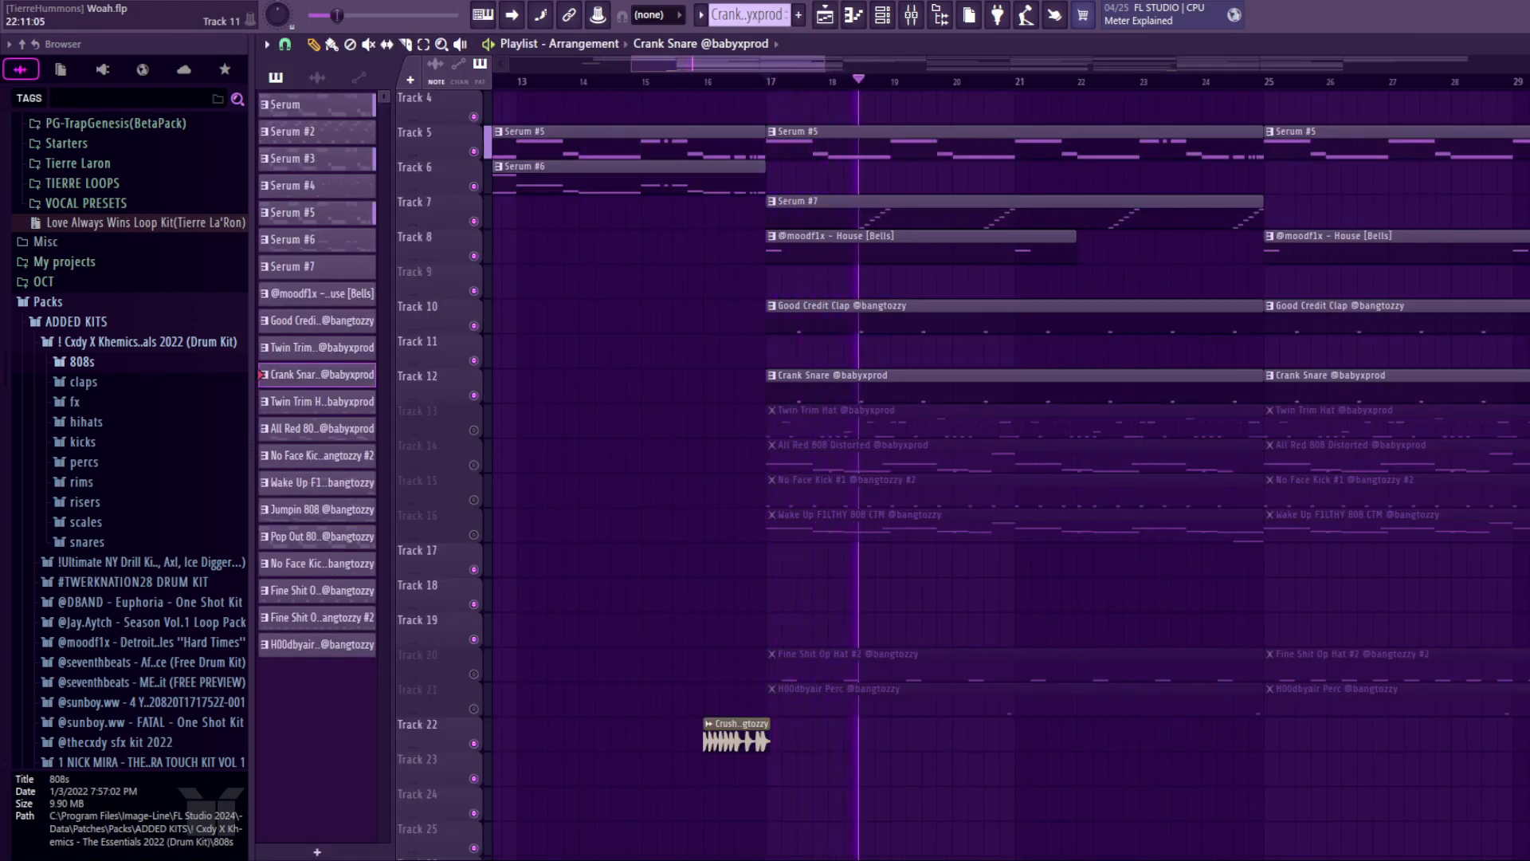
pyautogui.doubleClick(829, 415)
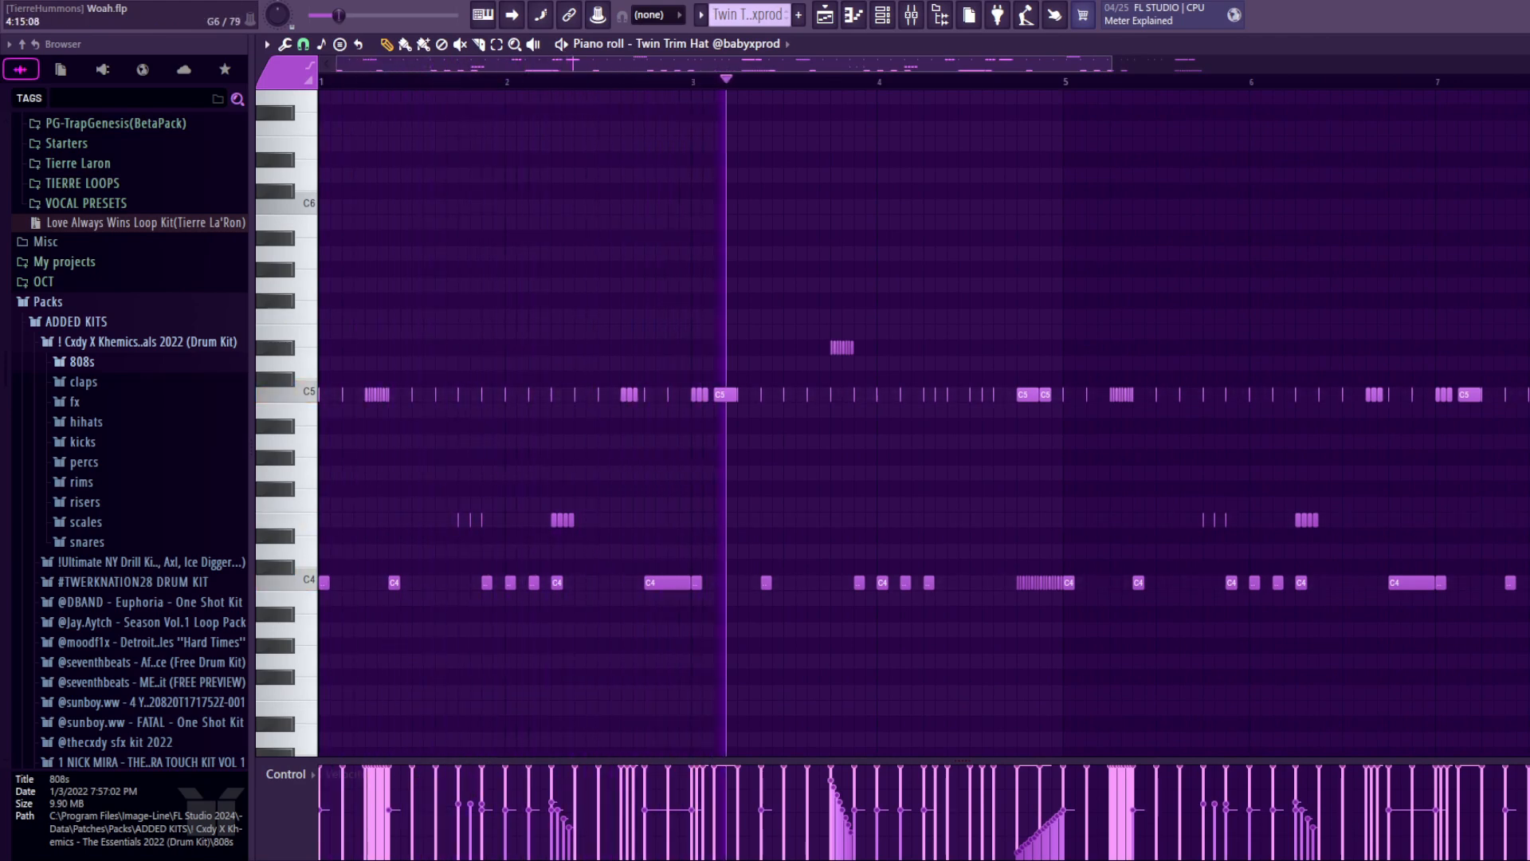
pyautogui.keyDown('ctrl'); pyautogui.scroll(-2, 925, 318); pyautogui.keyUp('ctrl')
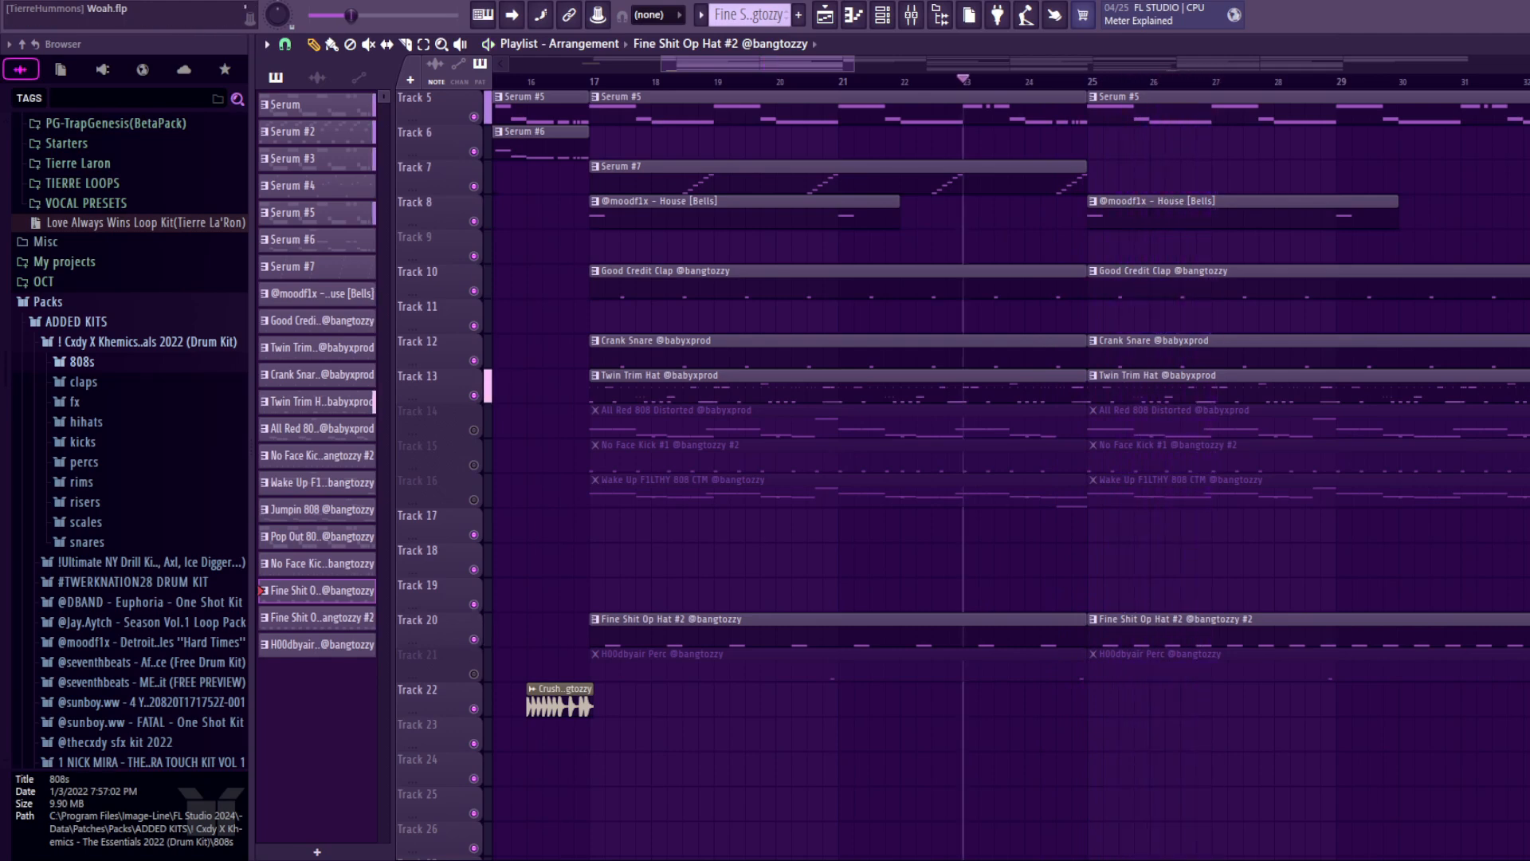
# - Unmute the H00dbyair Perc track, review its note in the piano roll, and return to the playlist
pyautogui.click(474, 675)
pyautogui.doubleClick(654, 663)
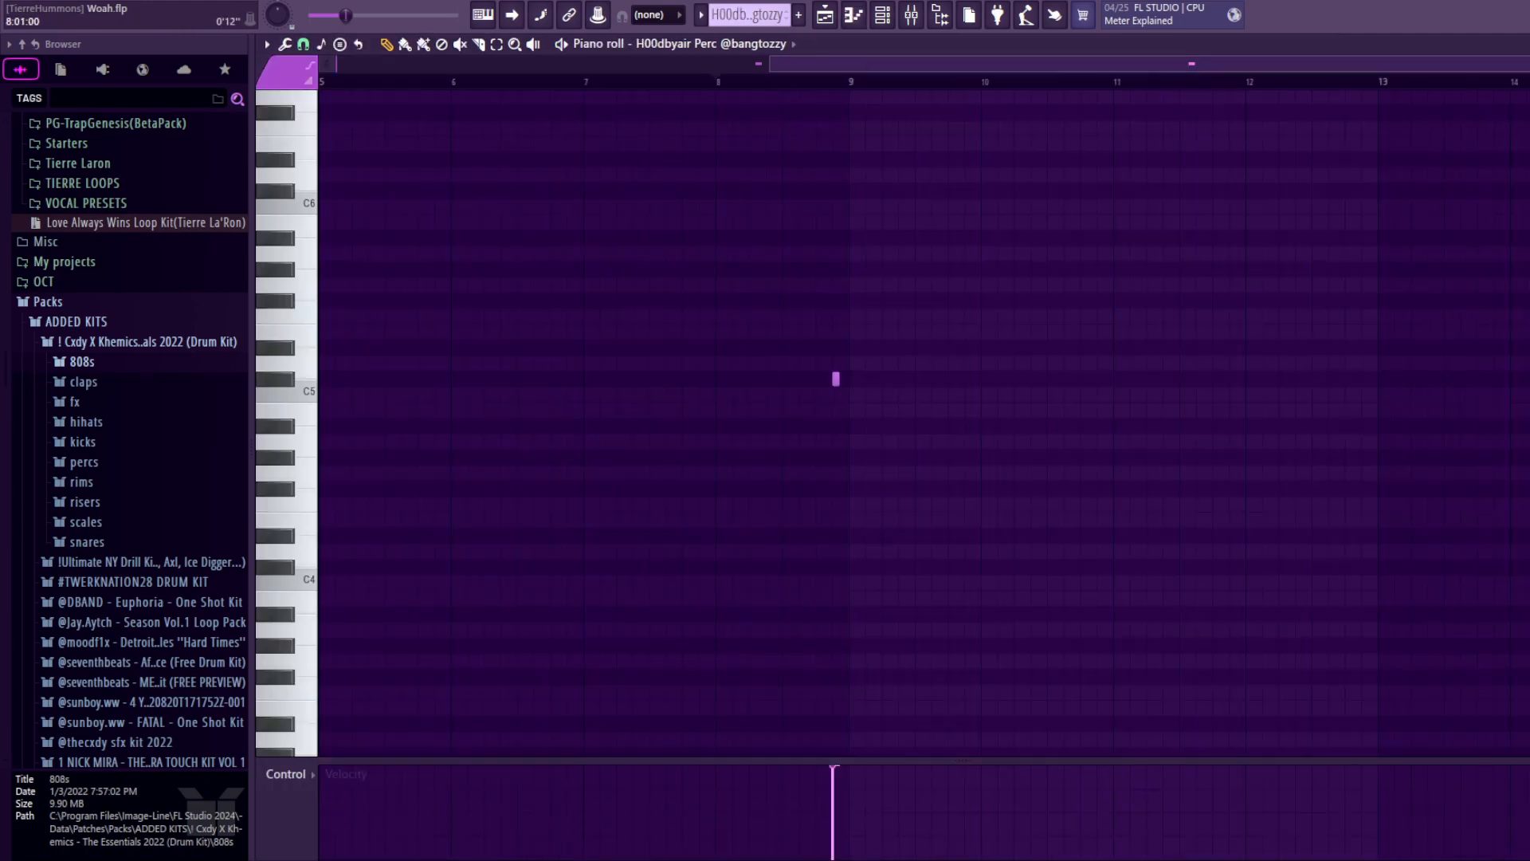
pyautogui.press('space')
pyautogui.press('F5')
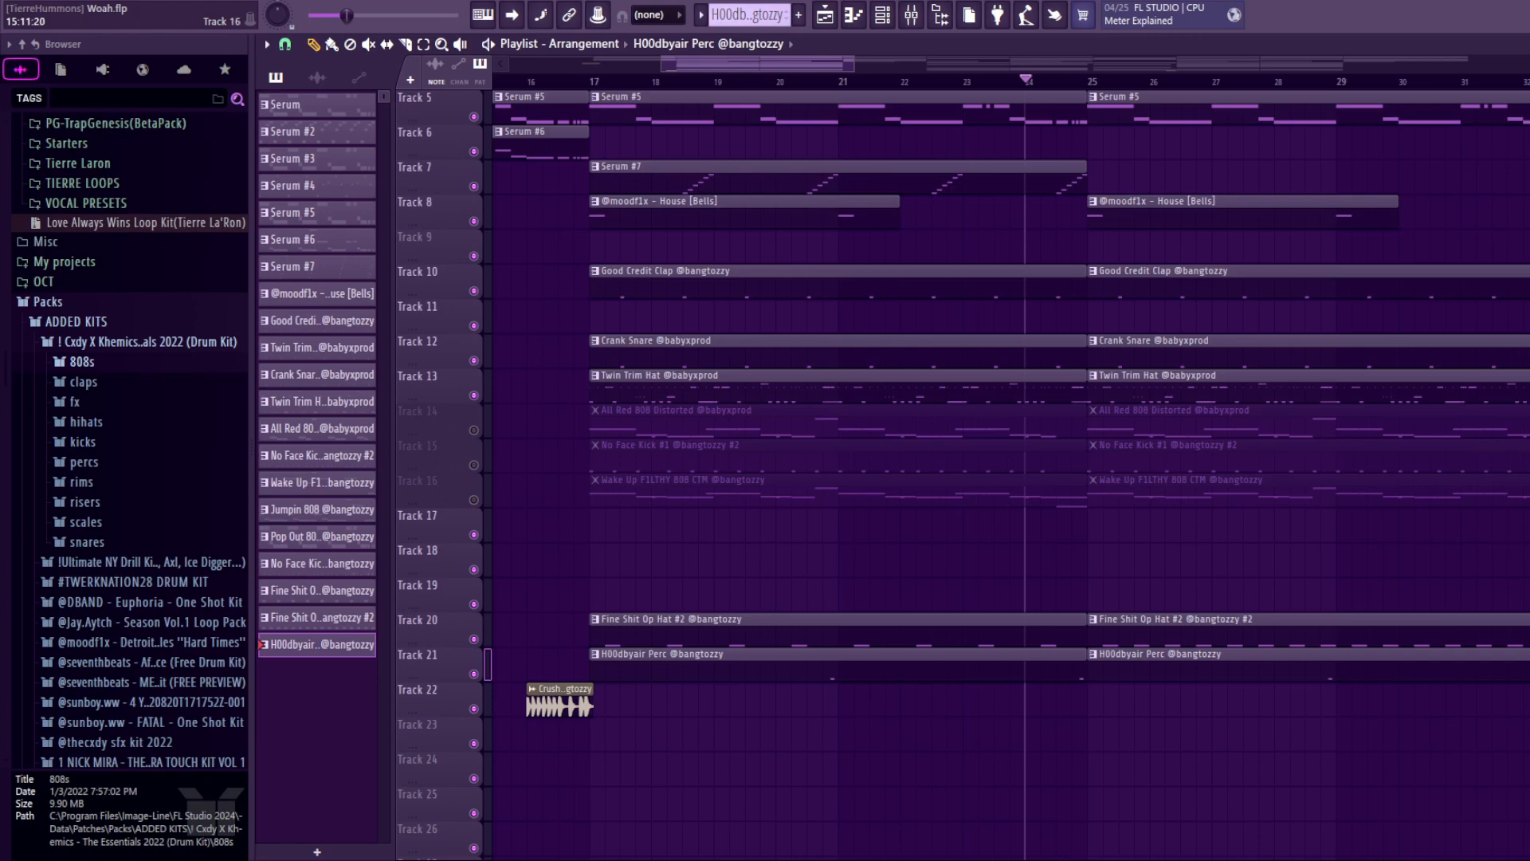
# - Unmute the No Face Kick #1 track and play its pattern in the piano roll
pyautogui.click(474, 465)
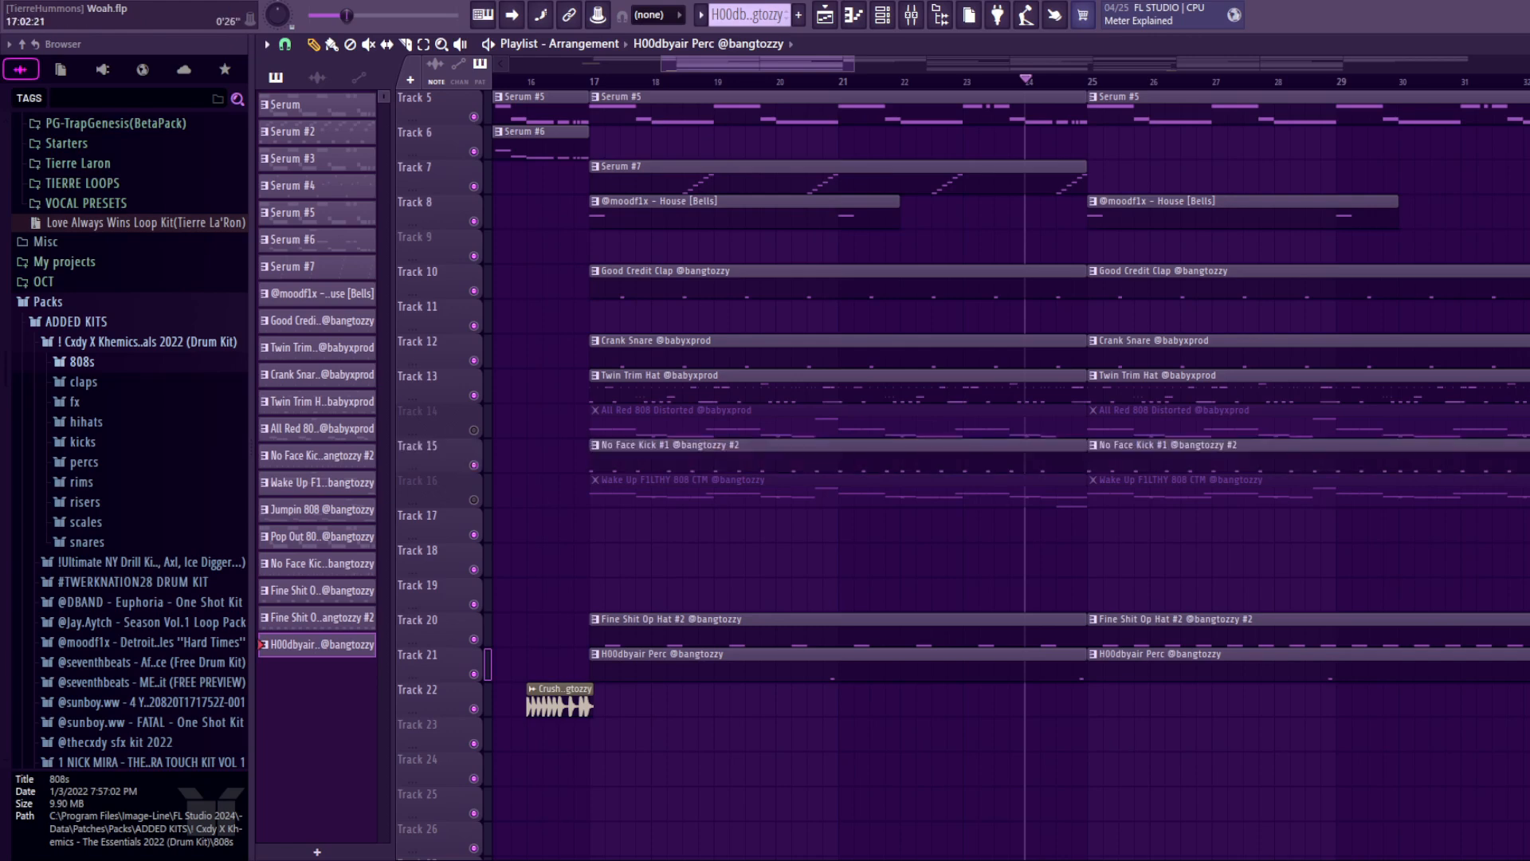
pyautogui.doubleClick(872, 460)
pyautogui.press('space')
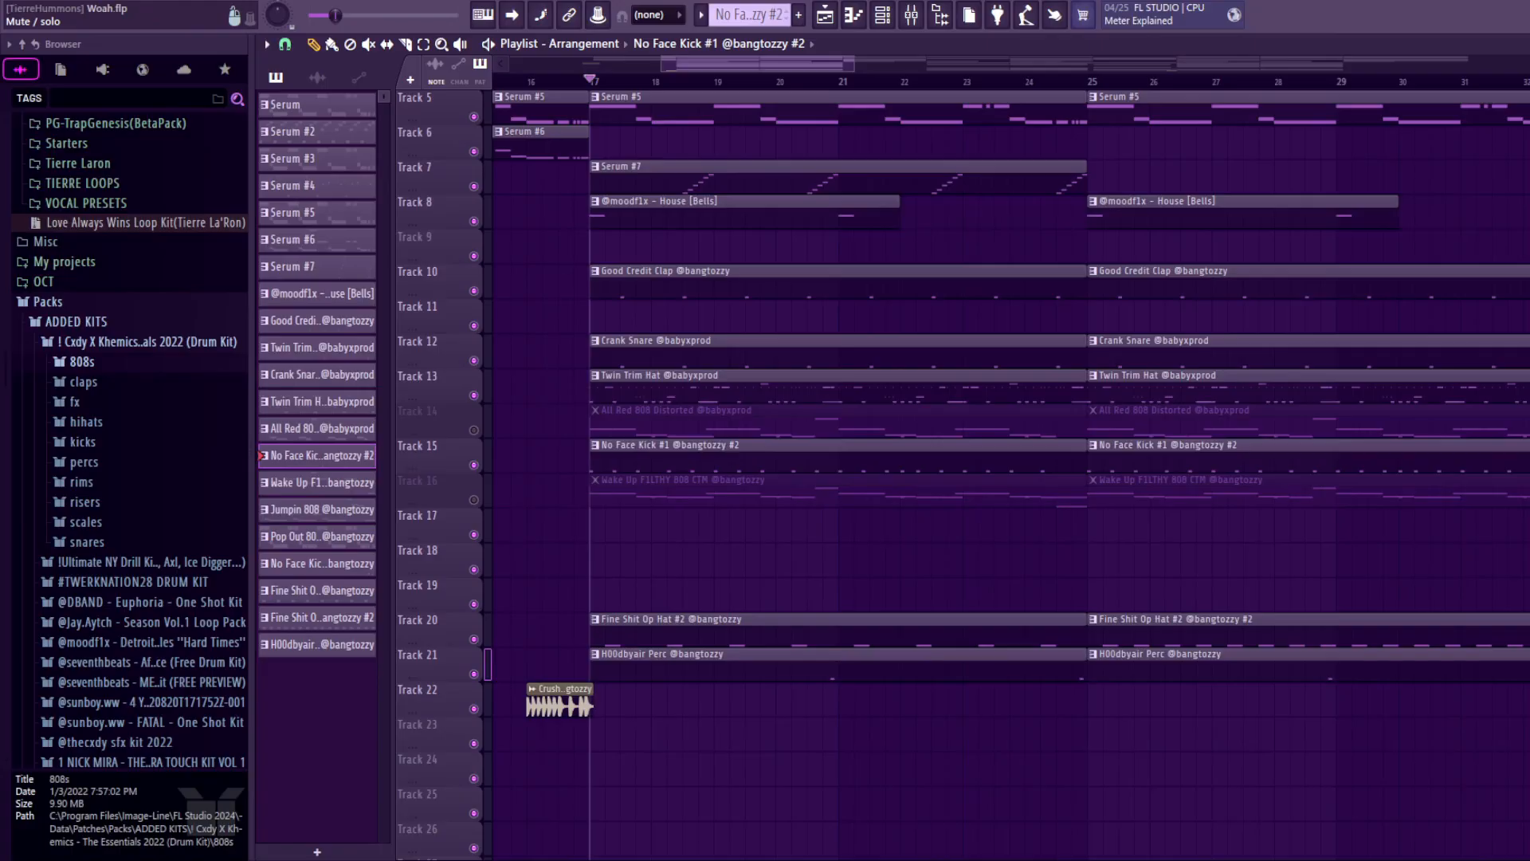
# - Unmute the All Red 808 Distorted track, examine its notes from bar 1, and return to the playlist
pyautogui.click(474, 430)
pyautogui.doubleClick(870, 434)
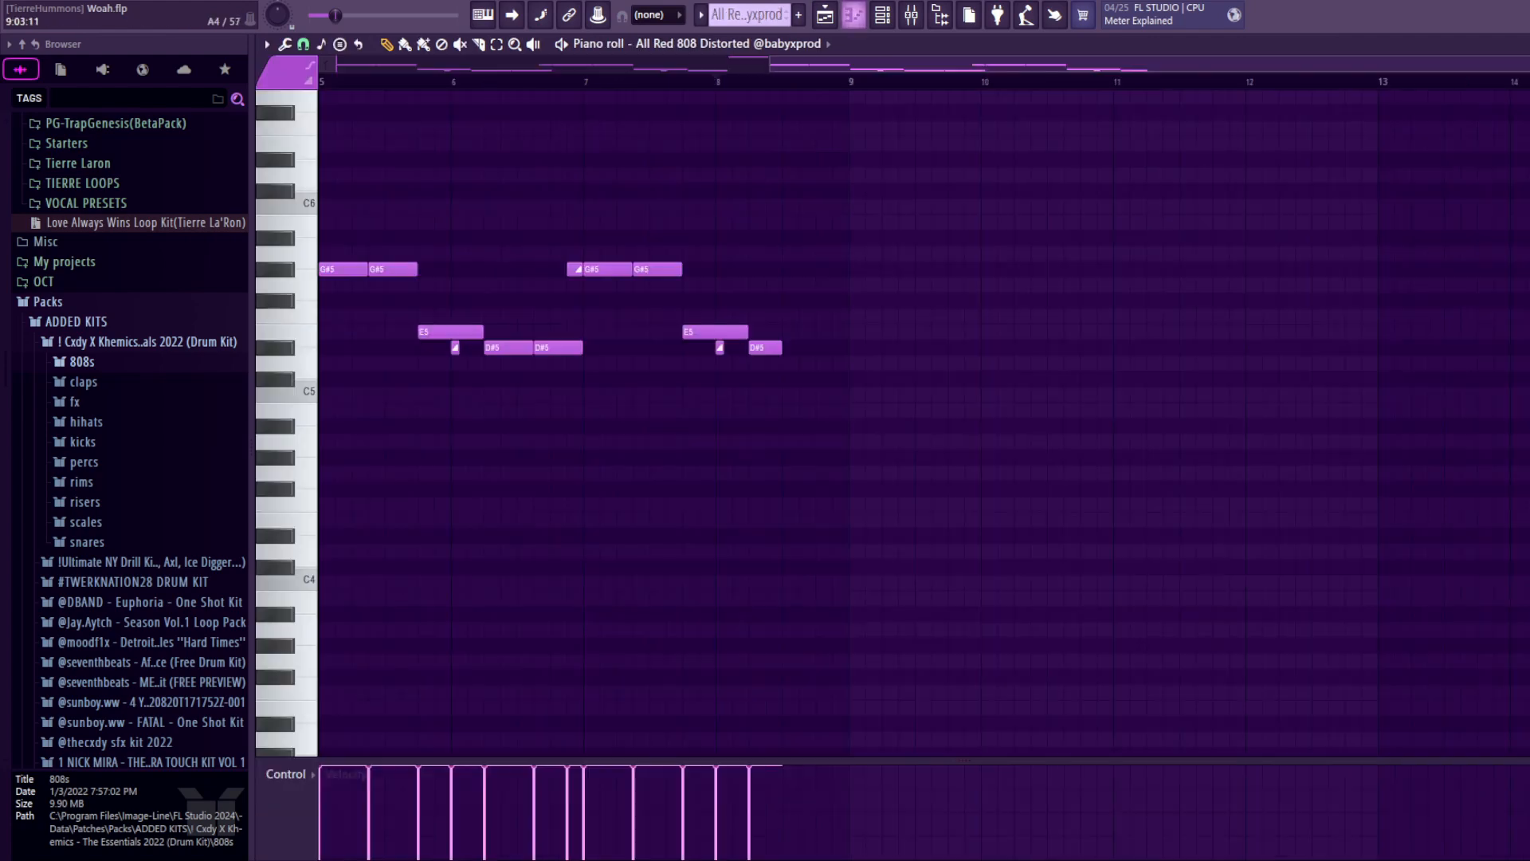
pyautogui.scroll(2, 1032, 454)
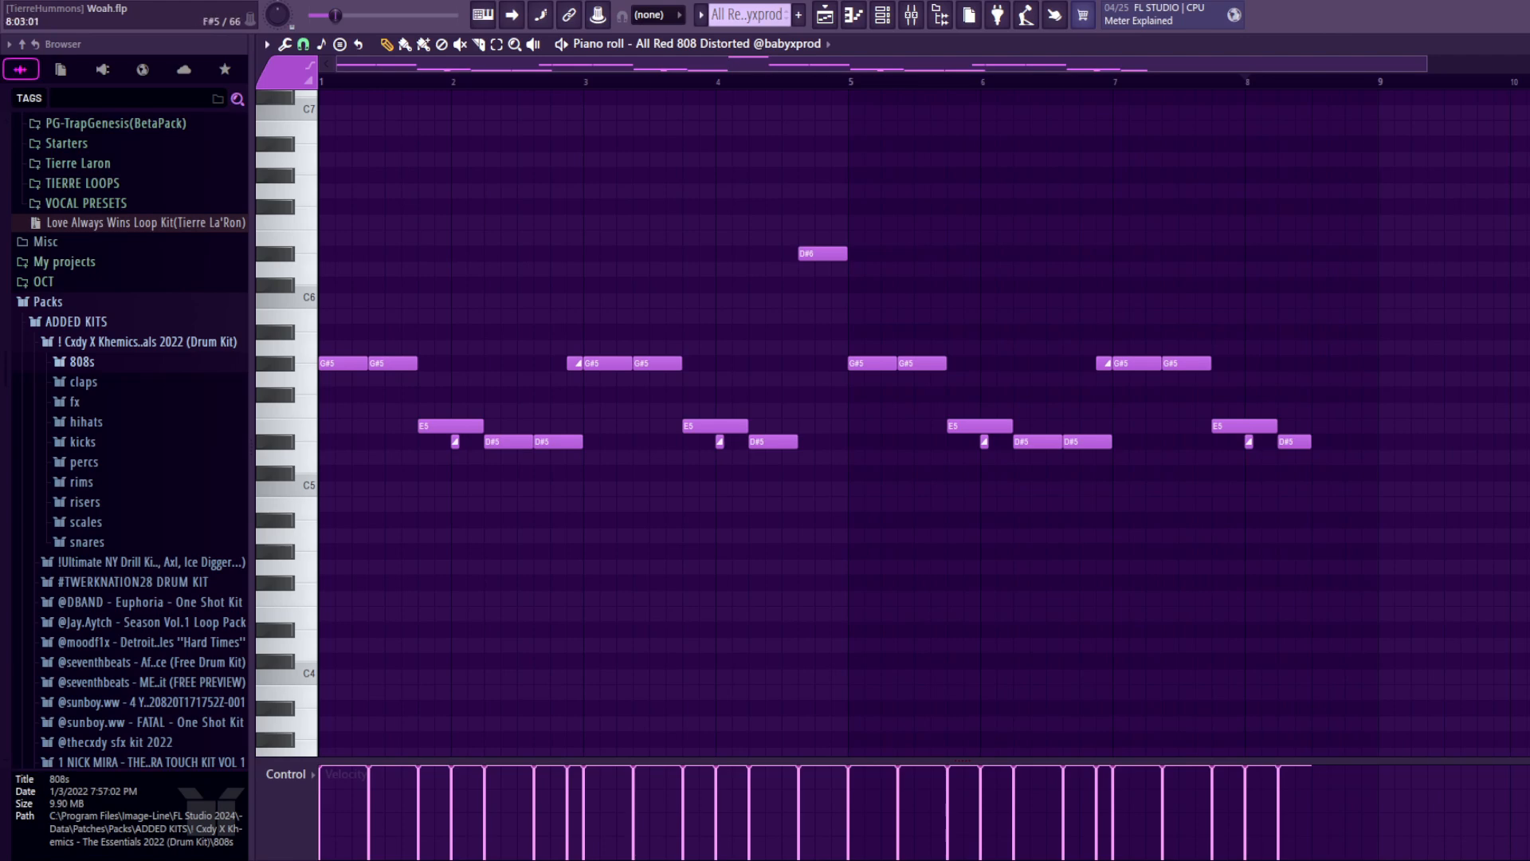
pyautogui.moveTo(1388, 541); pyautogui.dragTo(1392, 536)
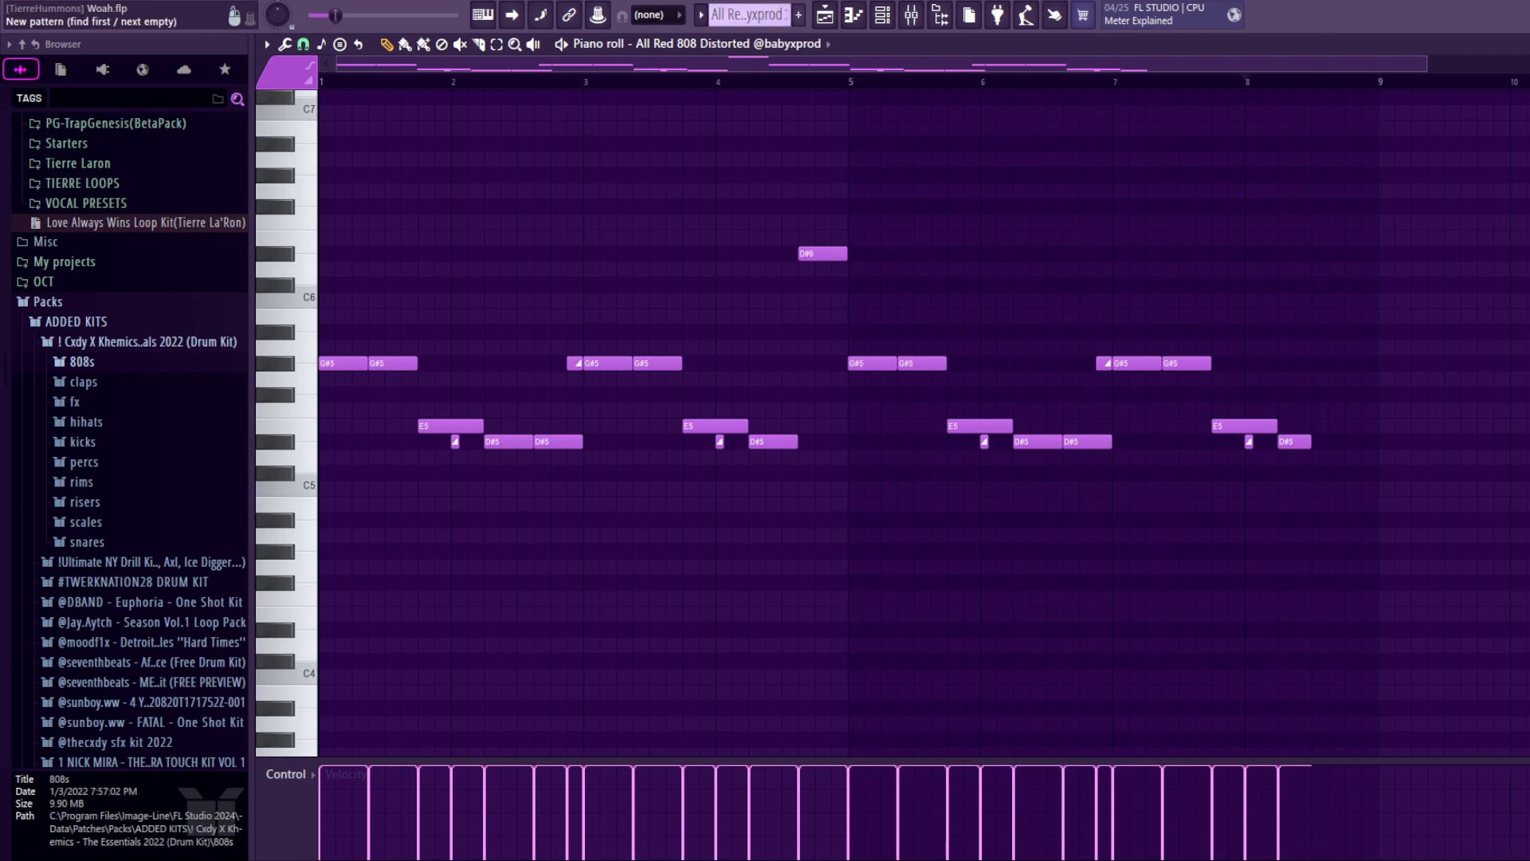
pyautogui.press('F5')
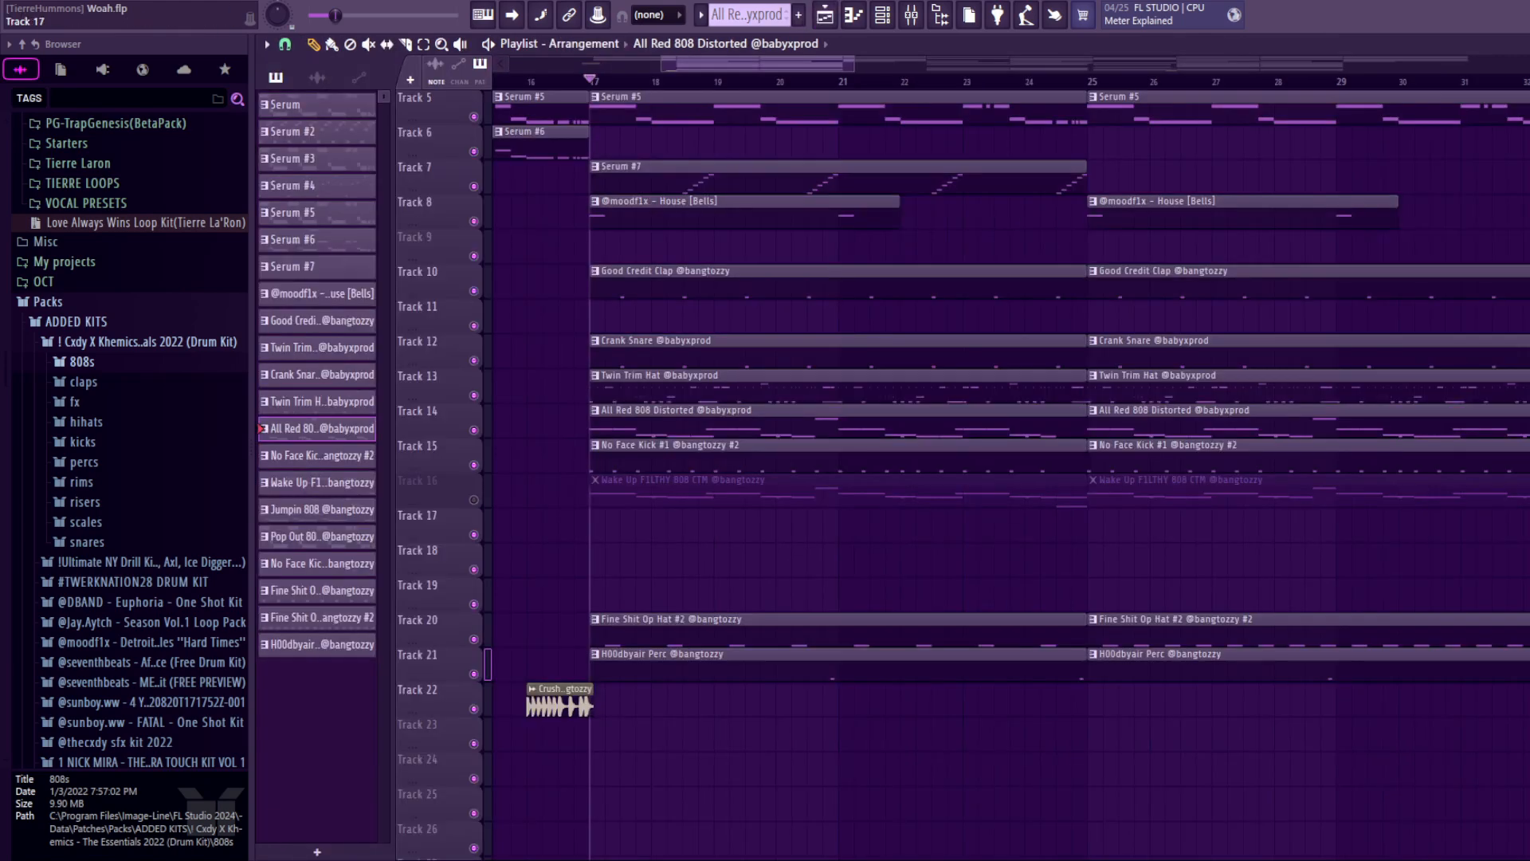
# - Unmute the Wake Up F1LTHY 808 track and examine its notes in the piano roll
pyautogui.click(473, 500)
pyautogui.doubleClick(780, 484)
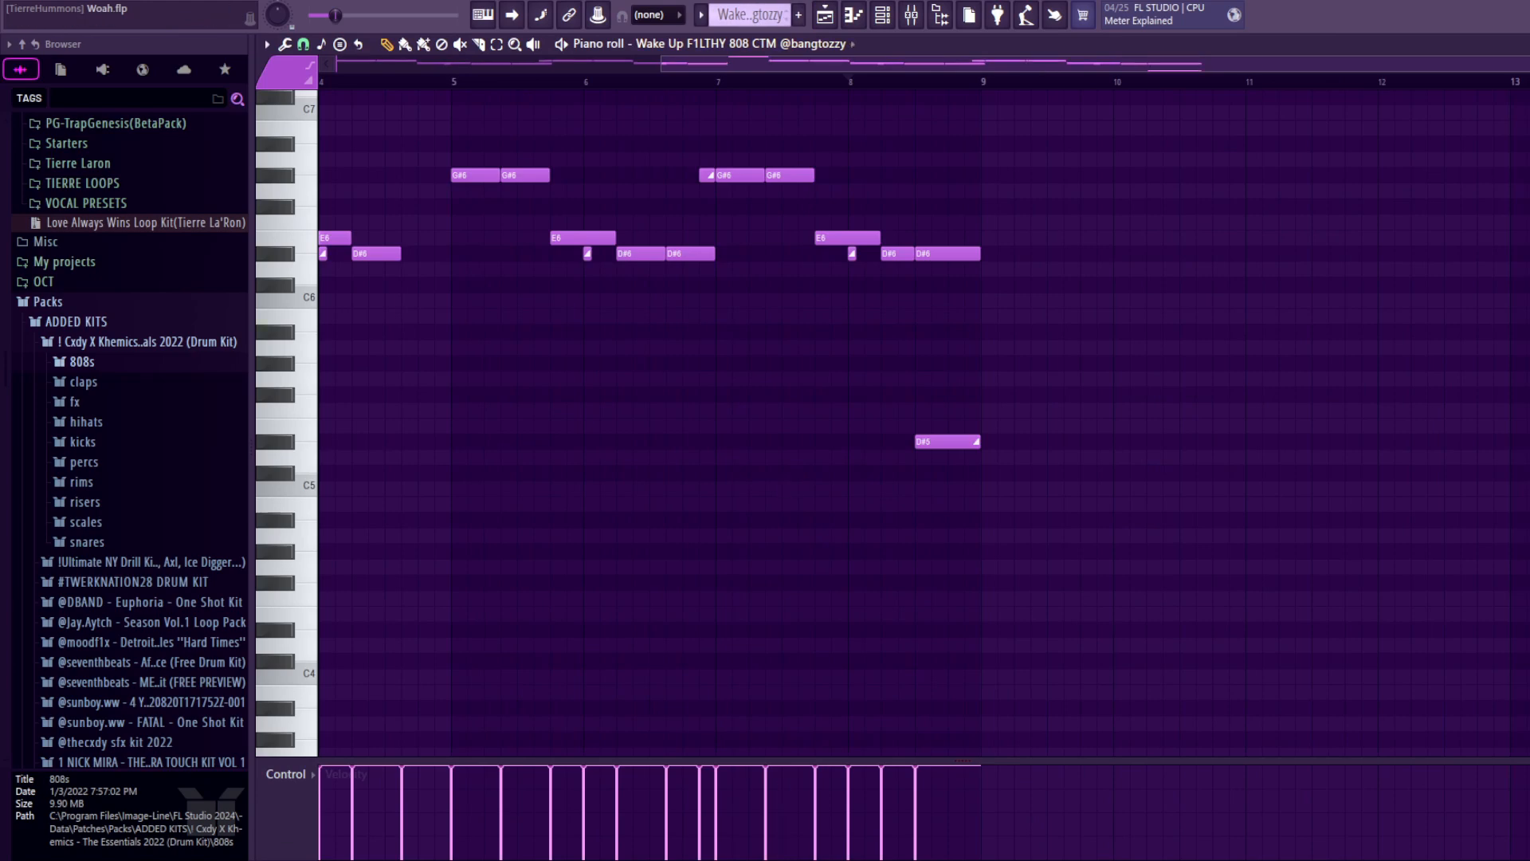
pyautogui.scroll(3, 877, 174)
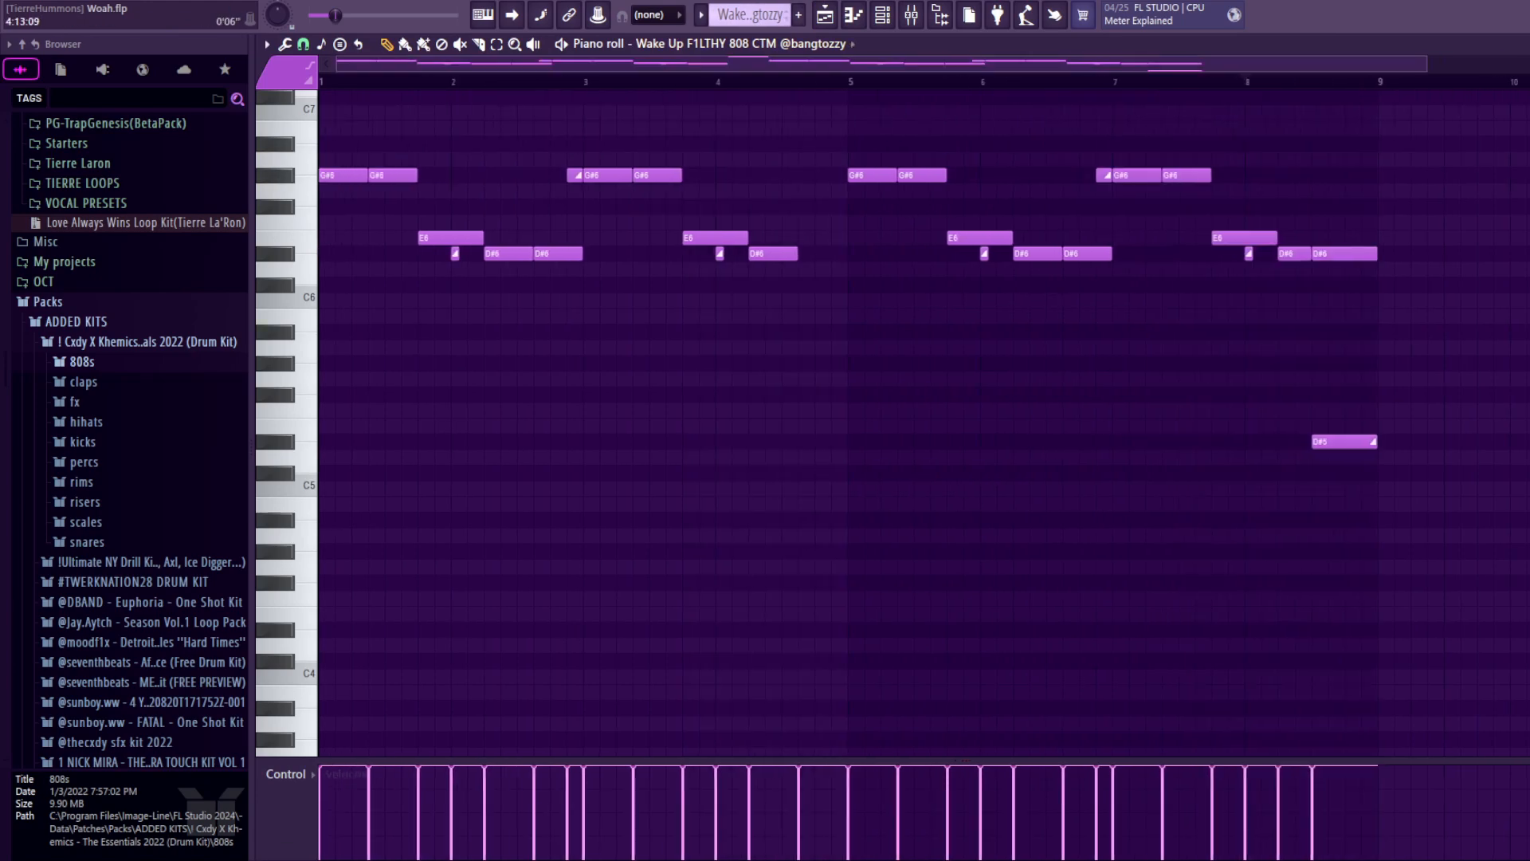
# - Inspect the Wider and Fruity Parametric EQ 2 effects on the Wake Up F1LTHY 808 mixer track, and return to the playlist
pyautogui.click(911, 14)
pyautogui.click(906, 271)
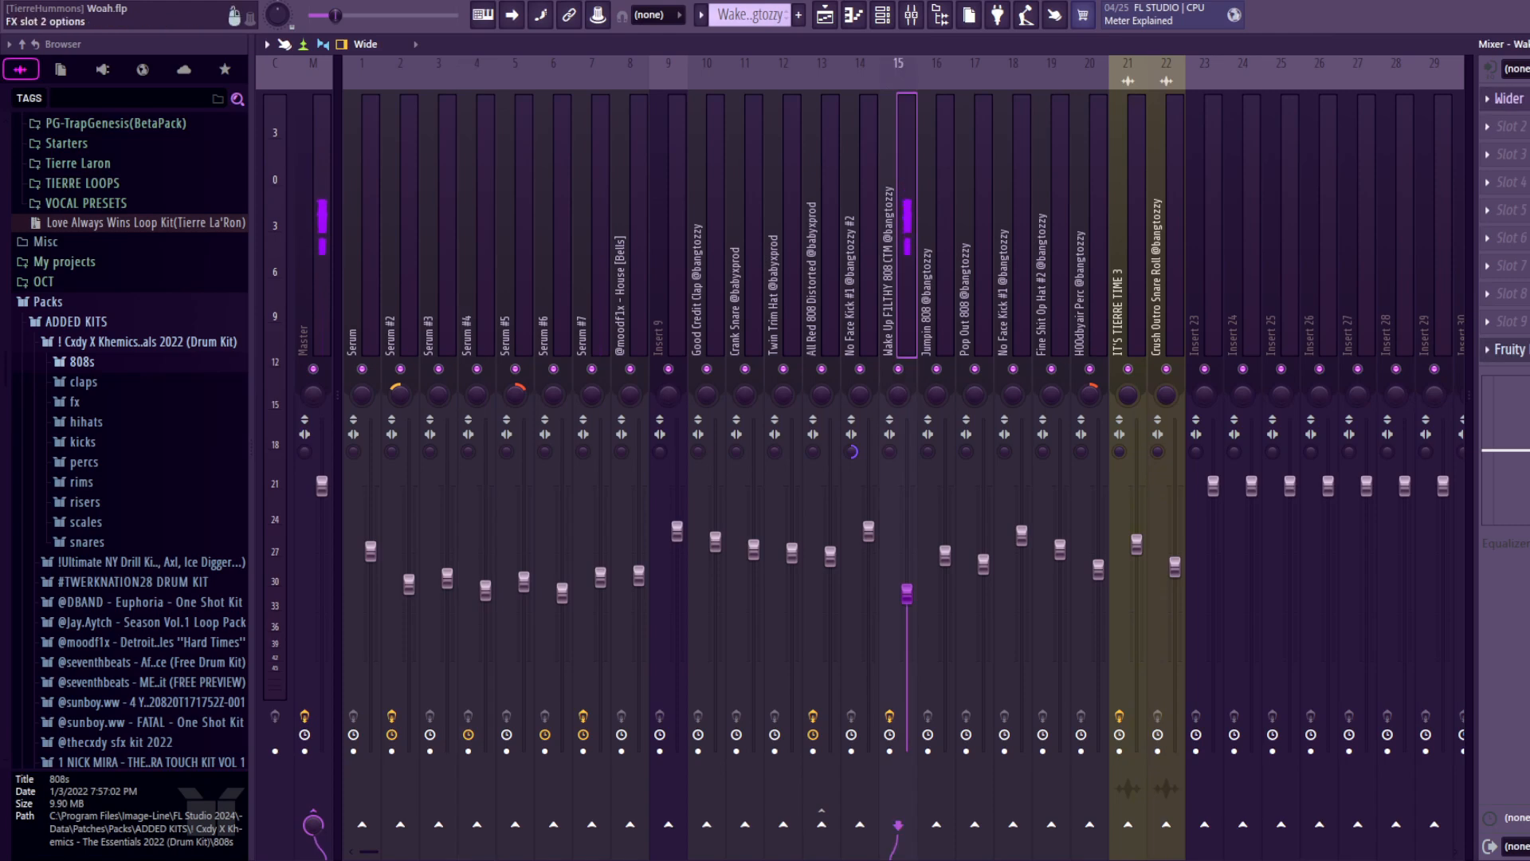
pyautogui.click(1509, 98)
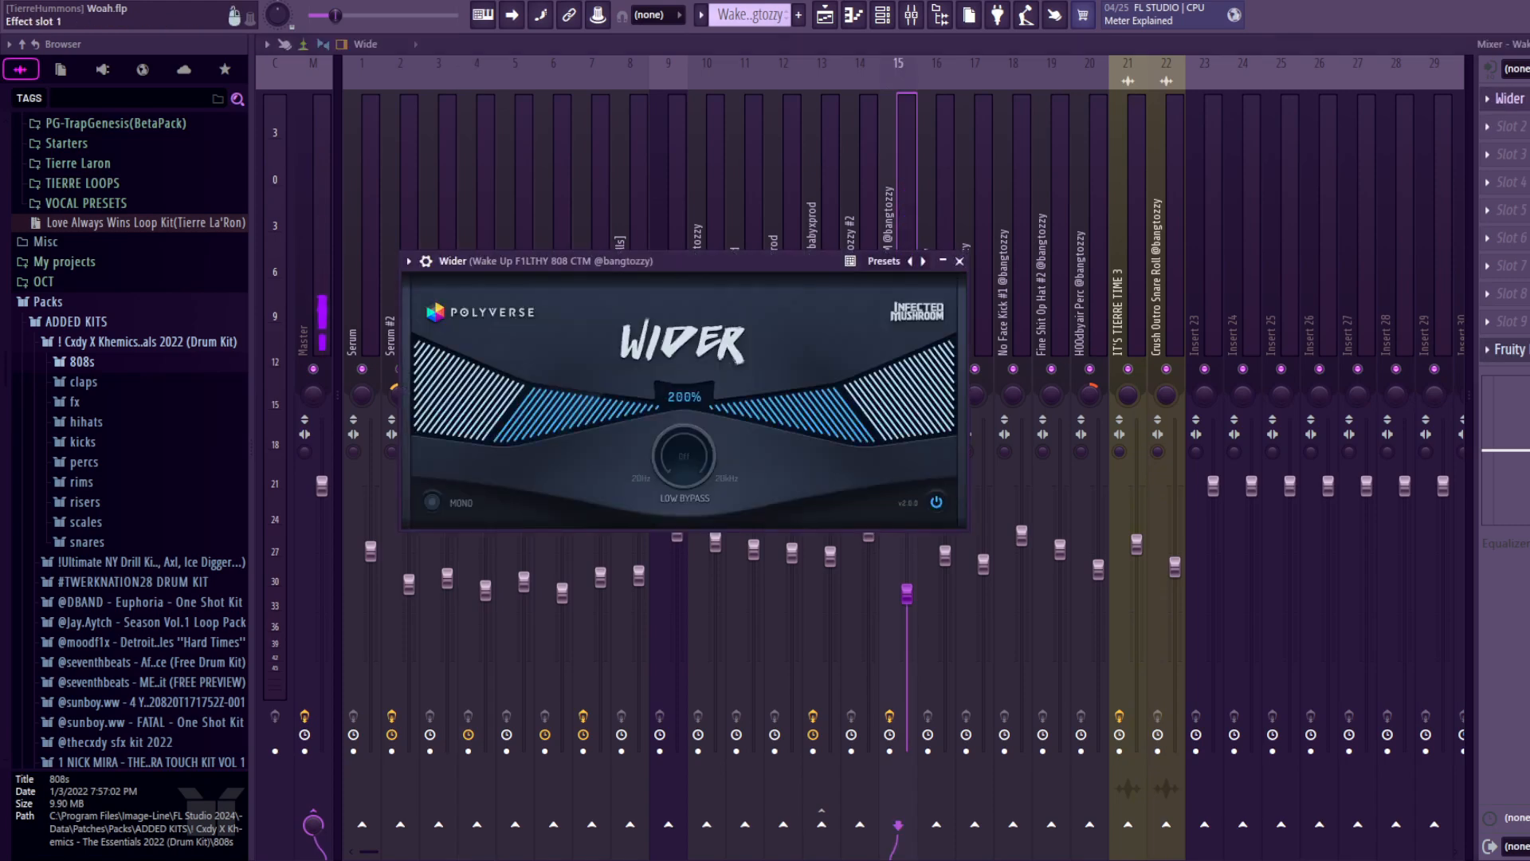
pyautogui.click(1509, 349)
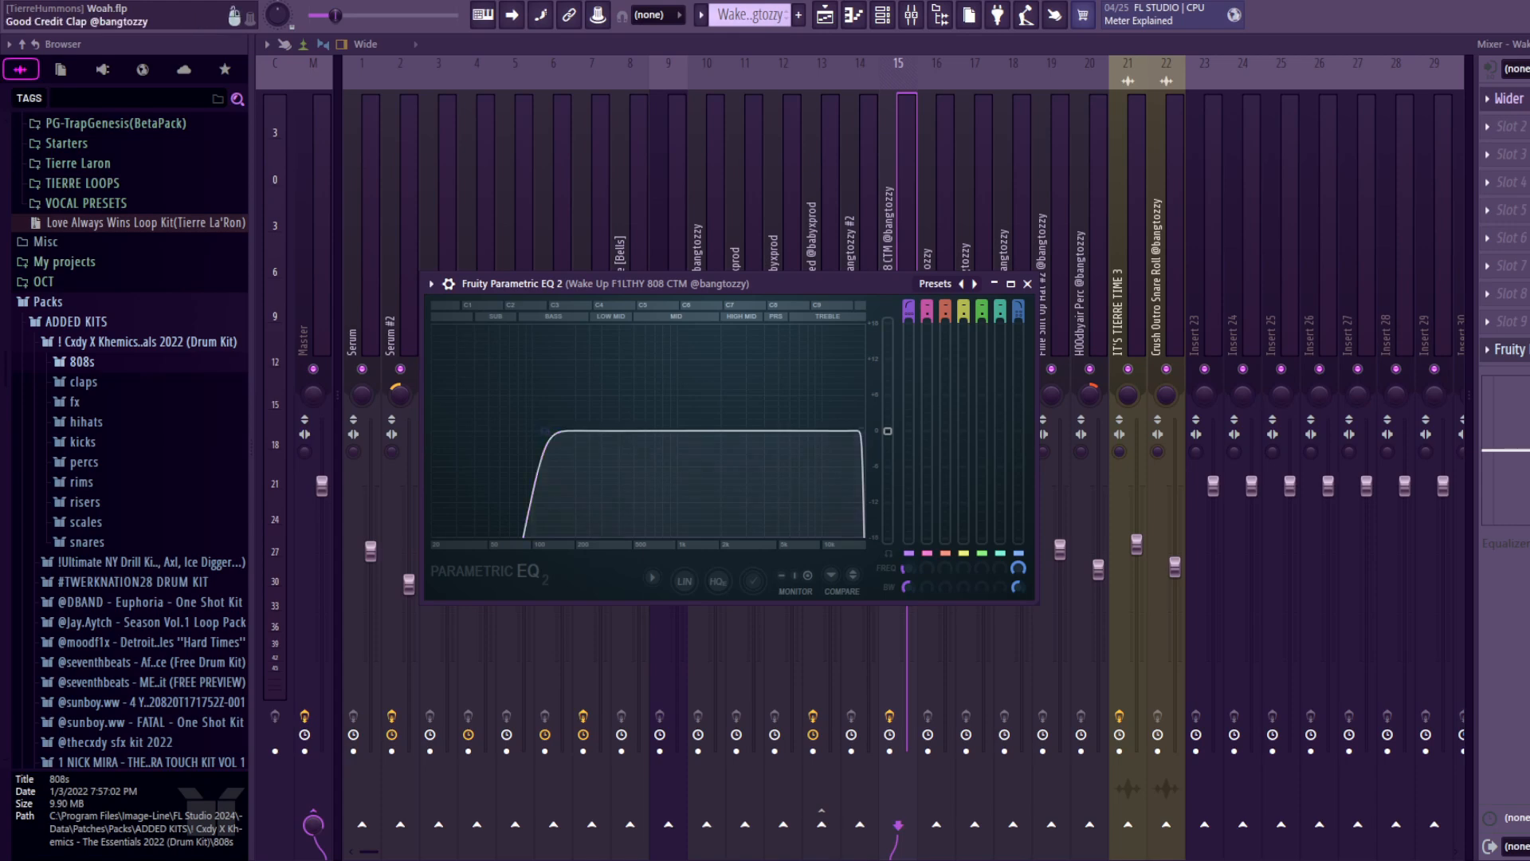
pyautogui.click(825, 14)
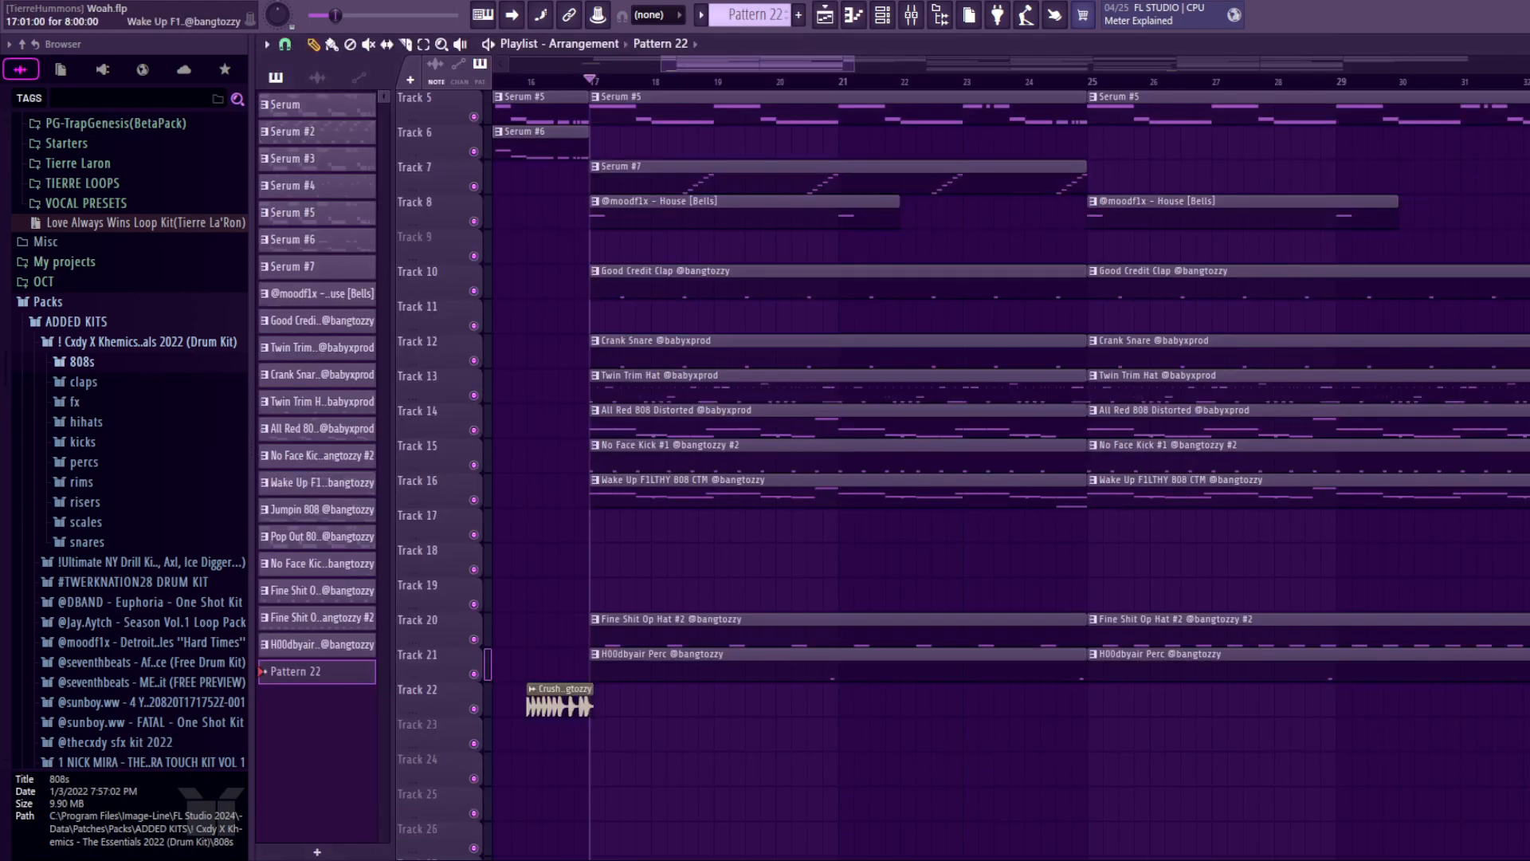
# - Play the Wake Up F1LTHY 808 pattern, check its level in the mixer, and return to the playlist
pyautogui.doubleClick(871, 480)
pyautogui.press('space')
pyautogui.scroll(2, 870, 473)
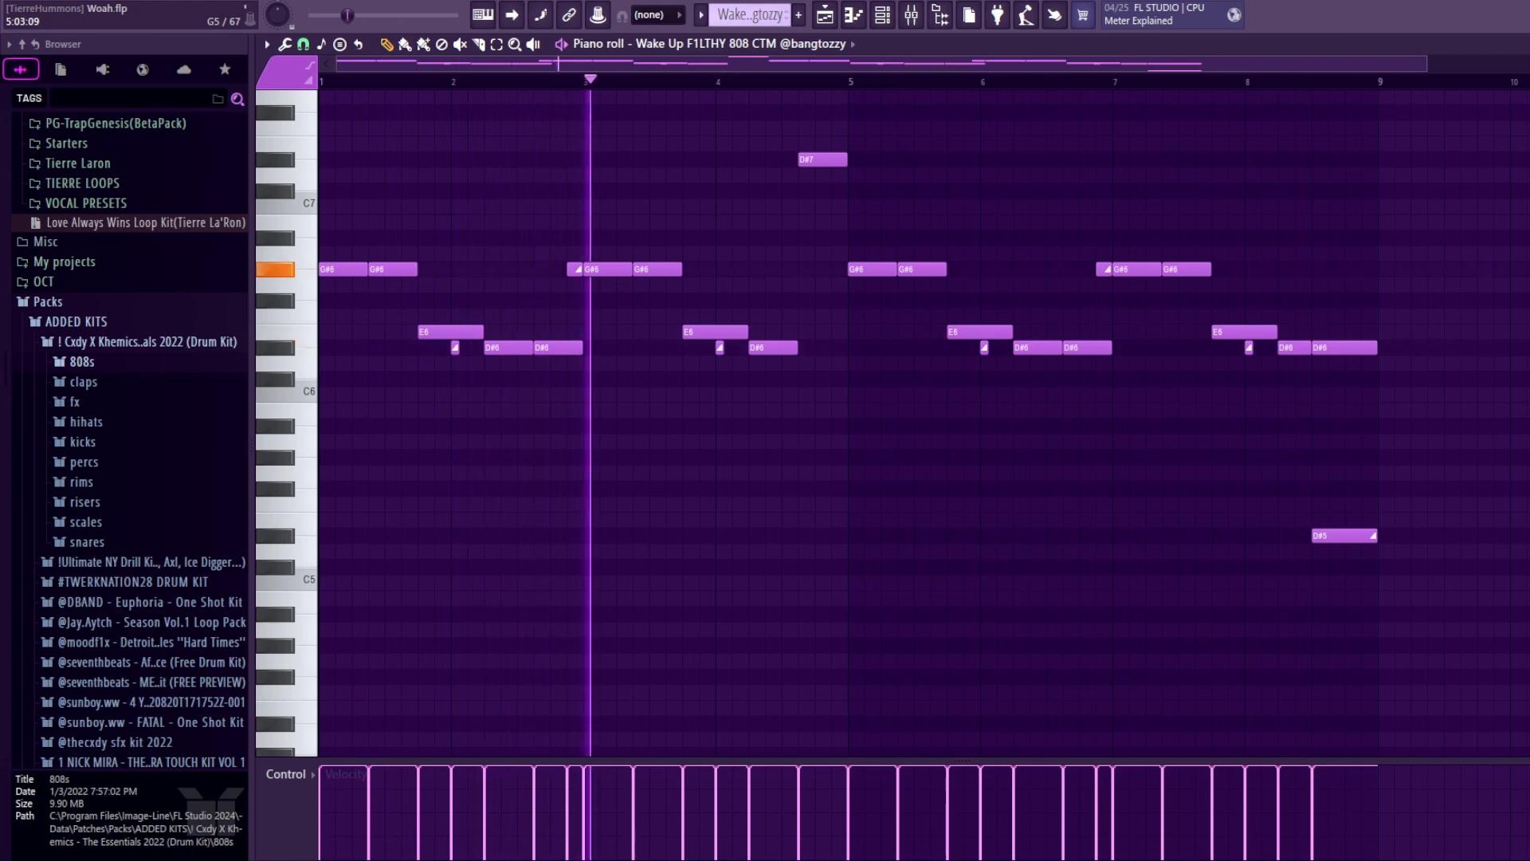
pyautogui.press('F9')
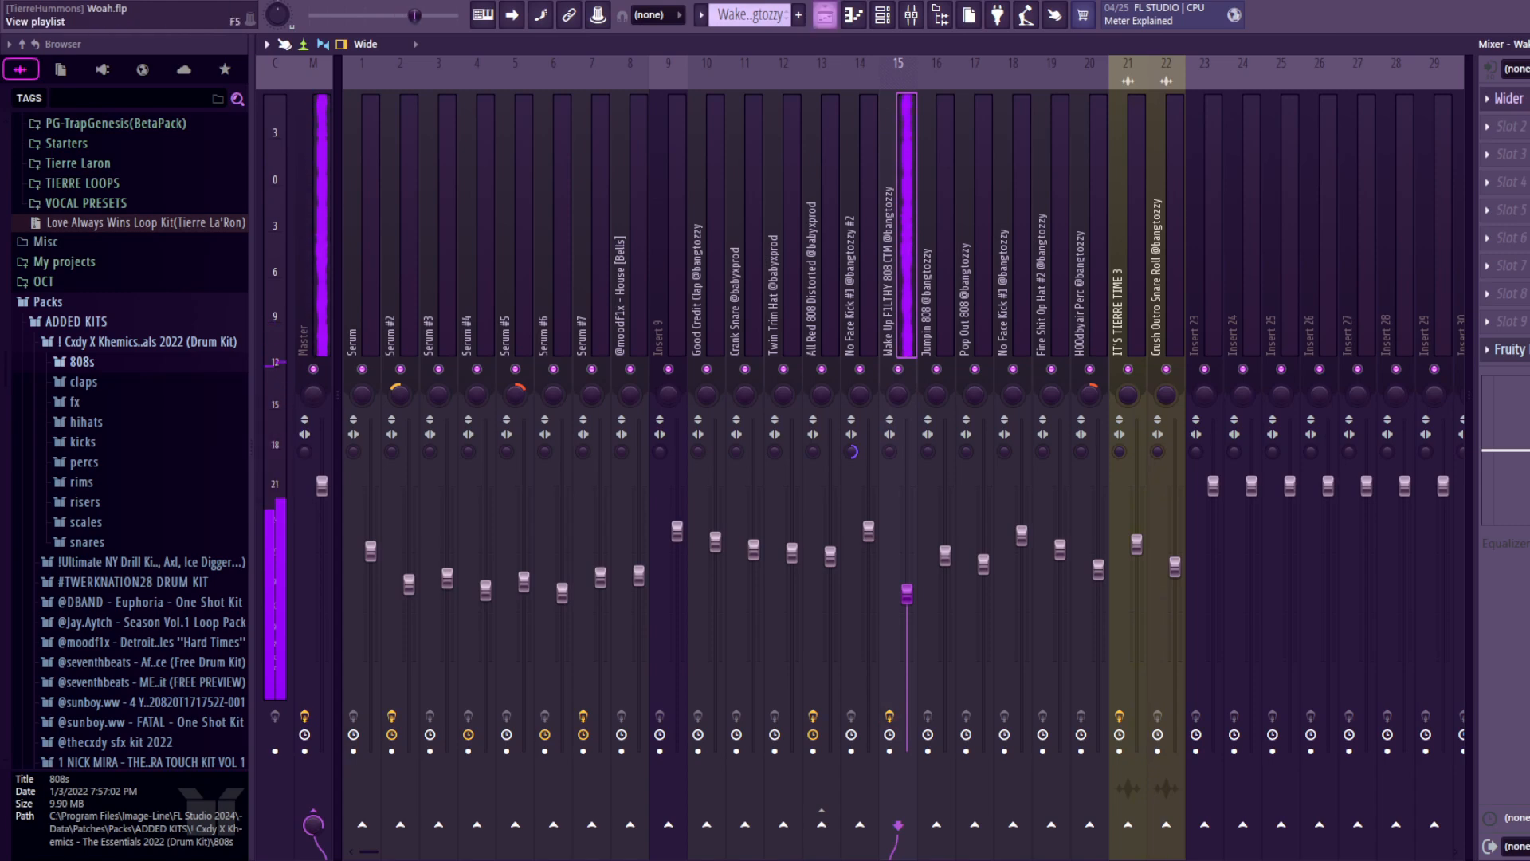
pyautogui.click(825, 14)
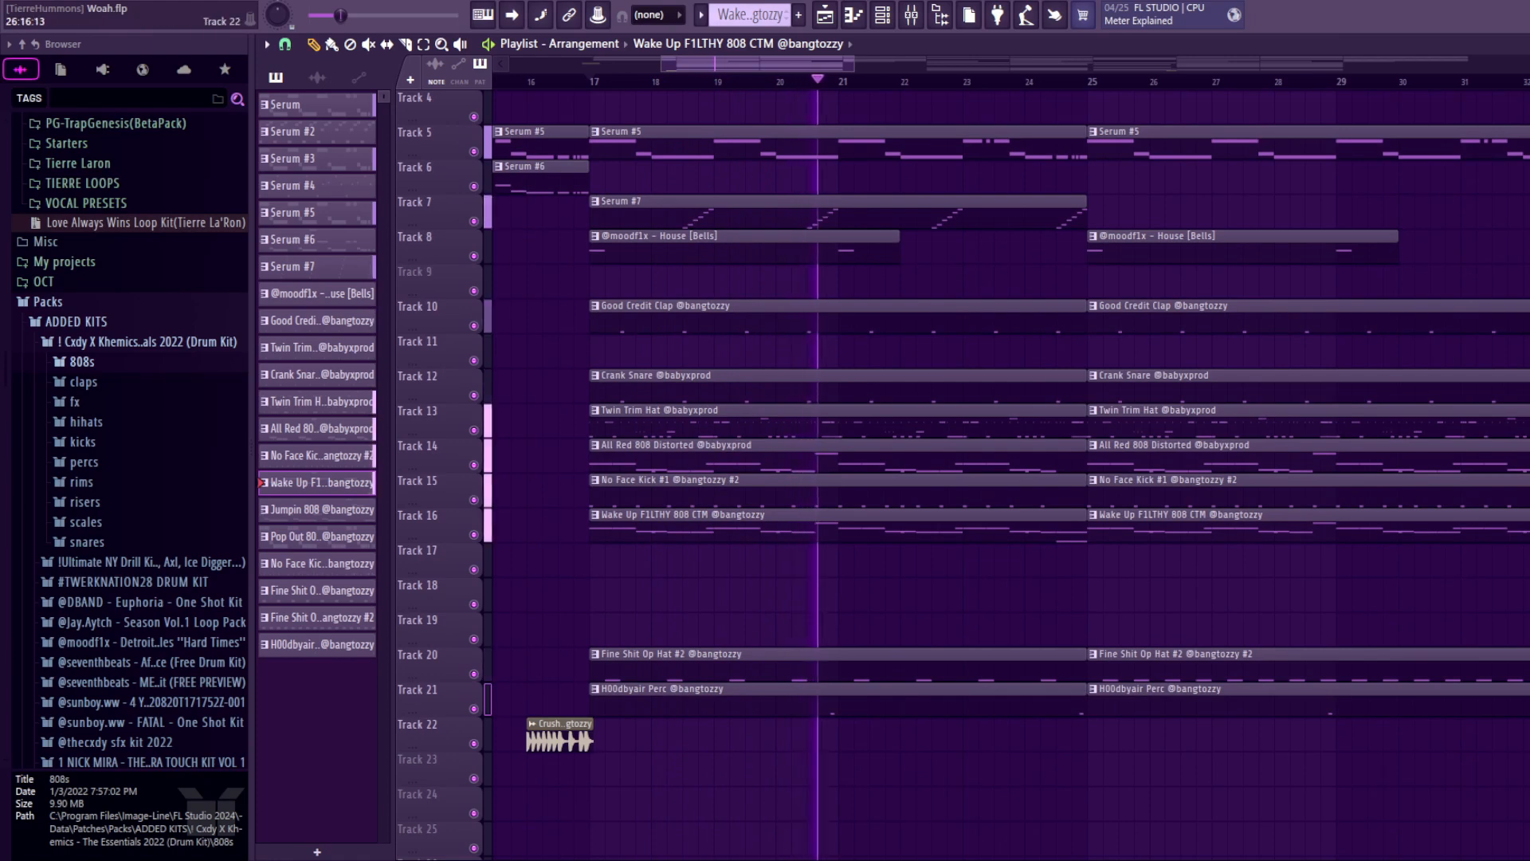
# - Highlight the closing D#6 note and D#5 slide note of the Wake Up F1LTHY 808 pattern in the piano roll
pyautogui.press('F7')
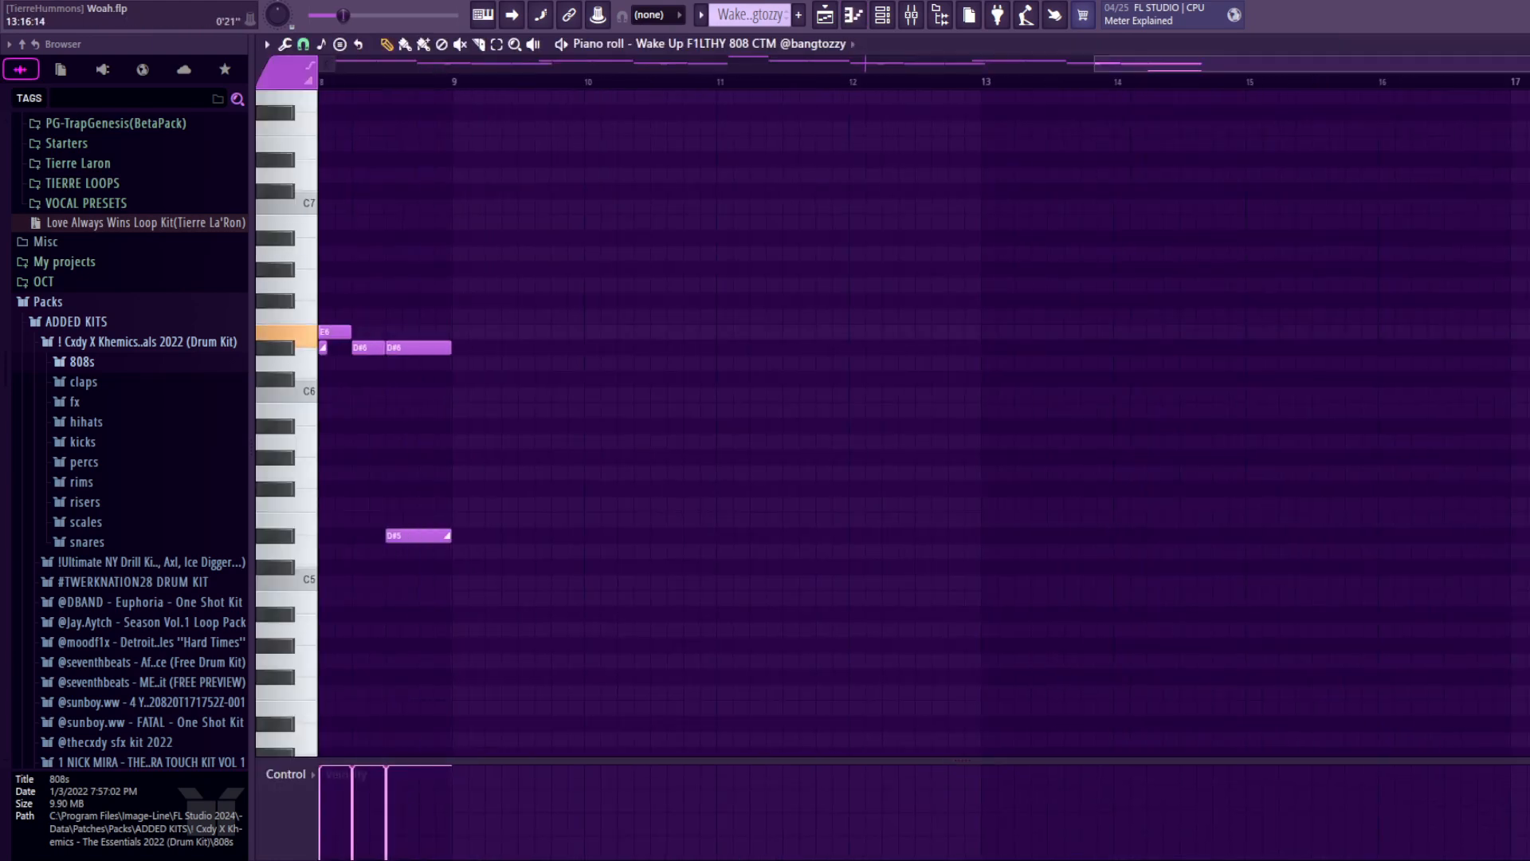
pyautogui.moveTo(496, 293); pyautogui.dragTo(593, 545)
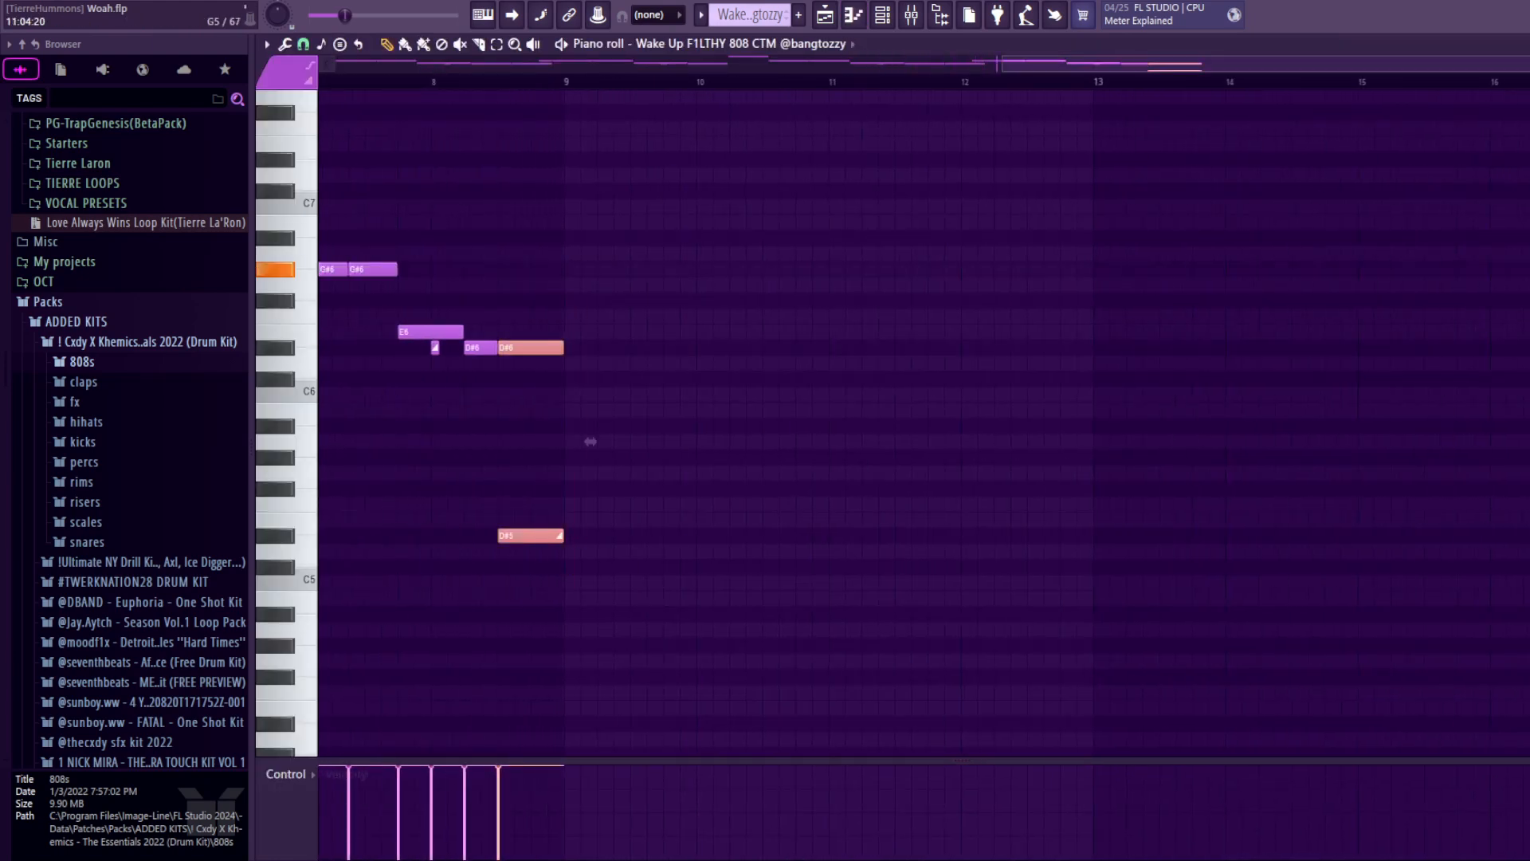
pyautogui.click(708, 442)
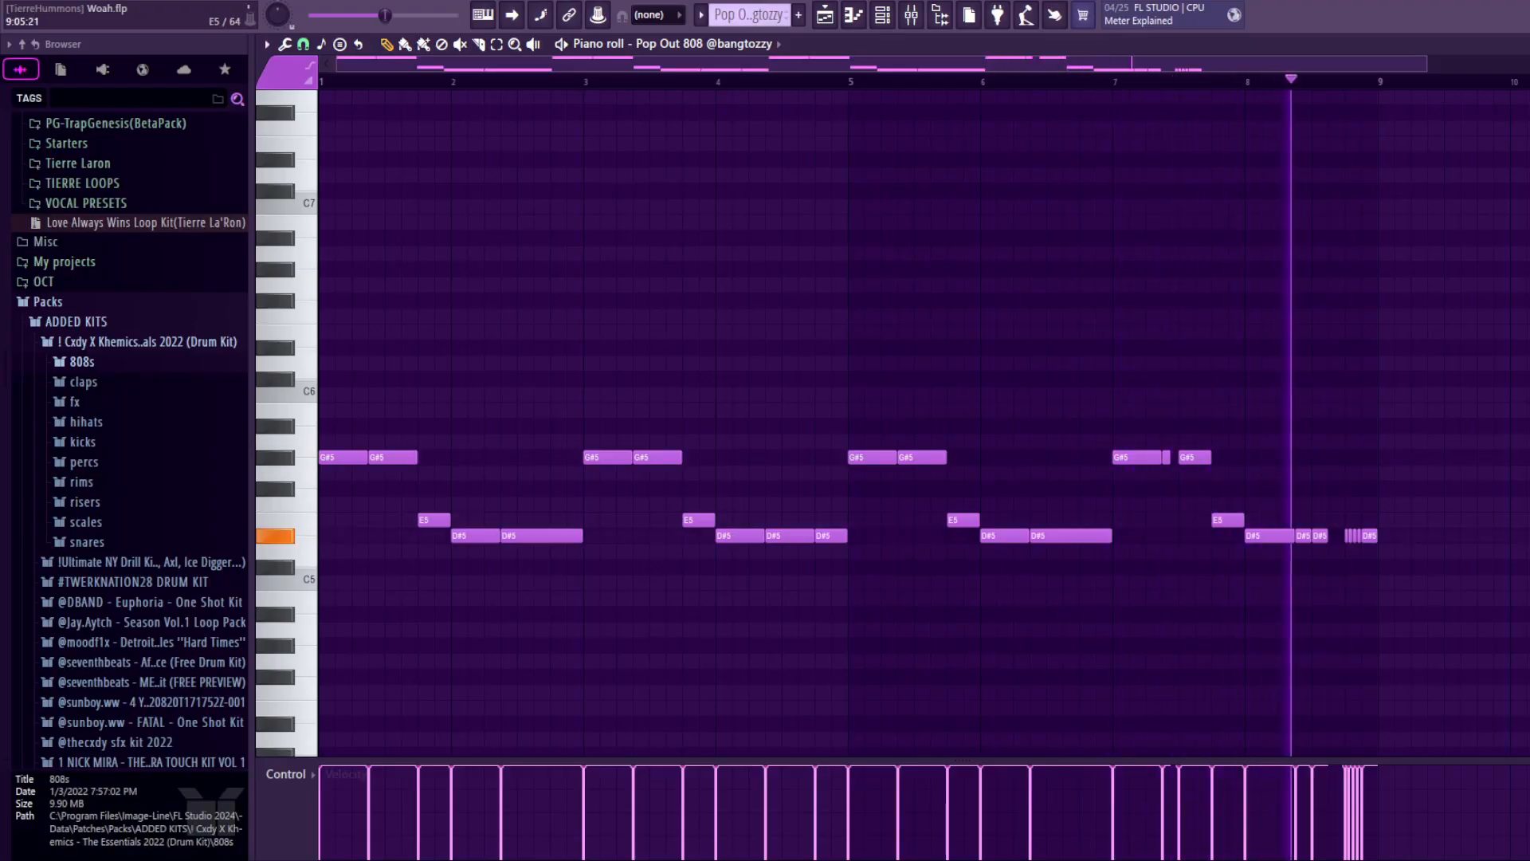
# - Play the Jumpin 808 pattern, and look over the full song arrangement in the playlist
pyautogui.press('F5')
pyautogui.press('space')
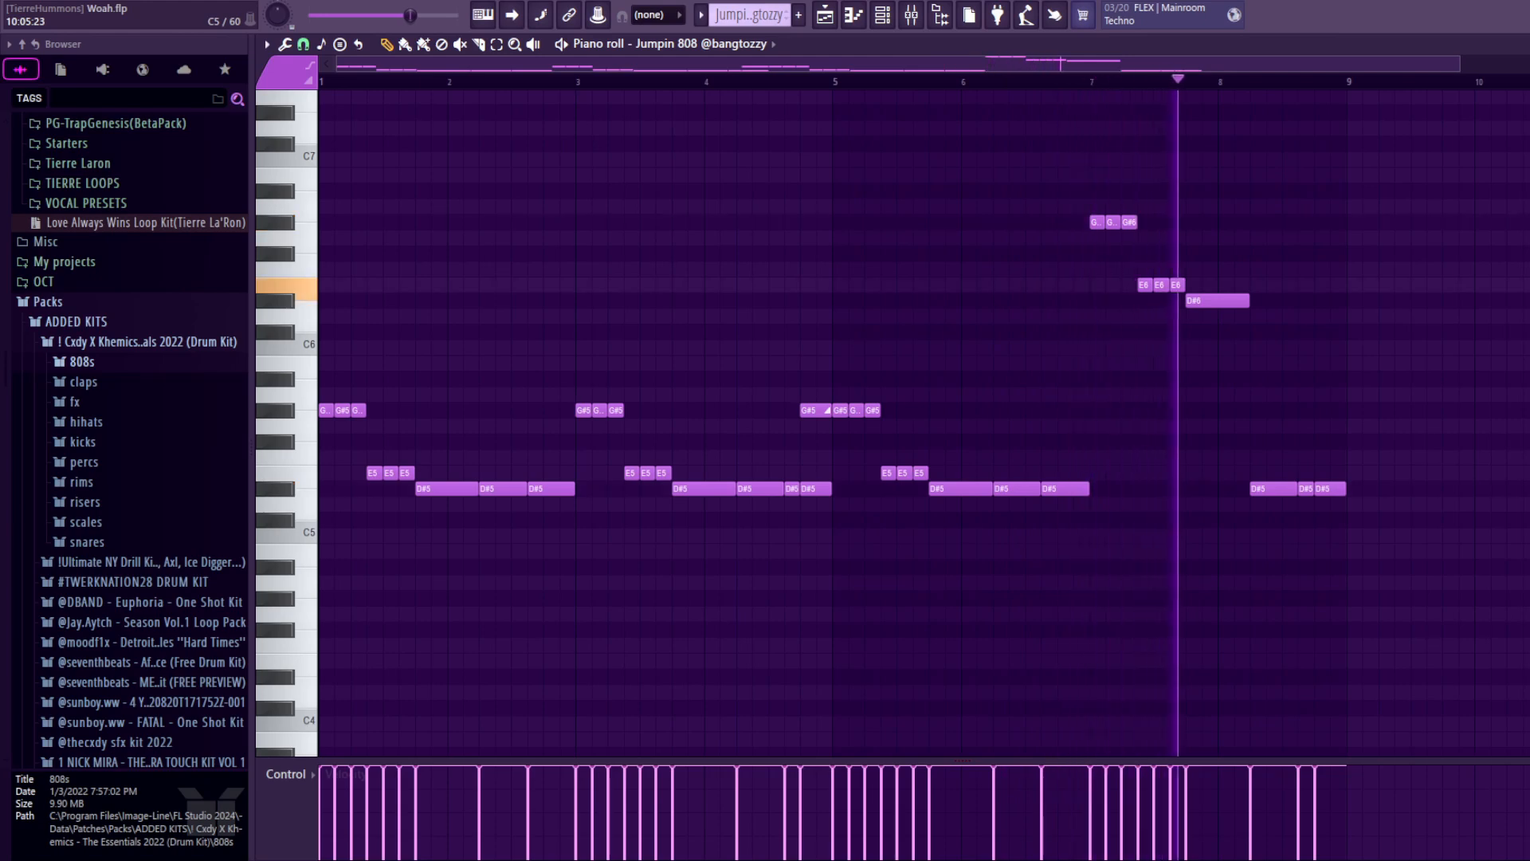
pyautogui.press('space')
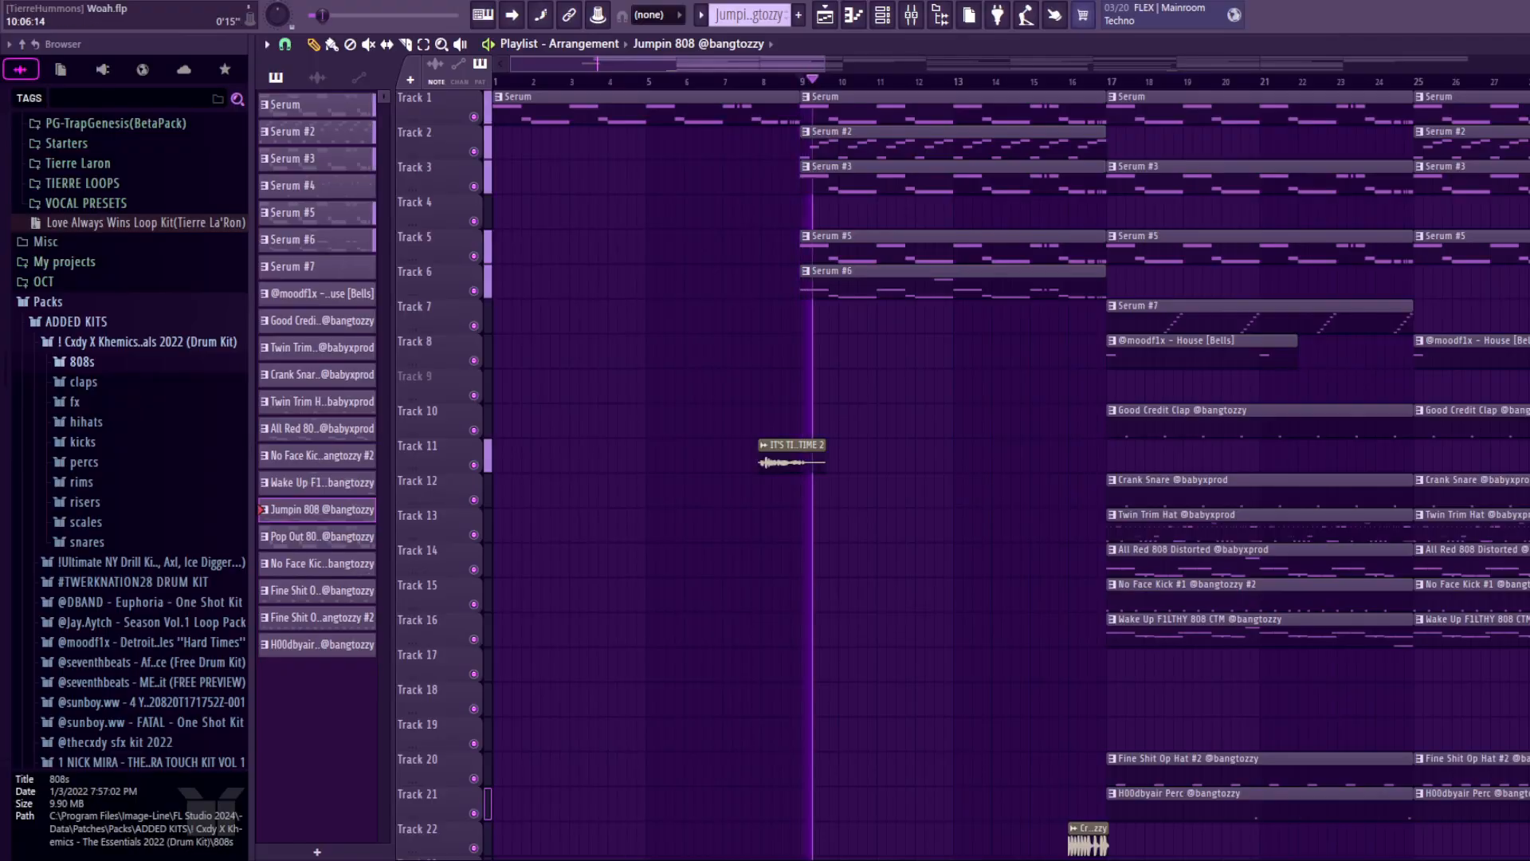
pyautogui.scroll(-3, 1005, 471)
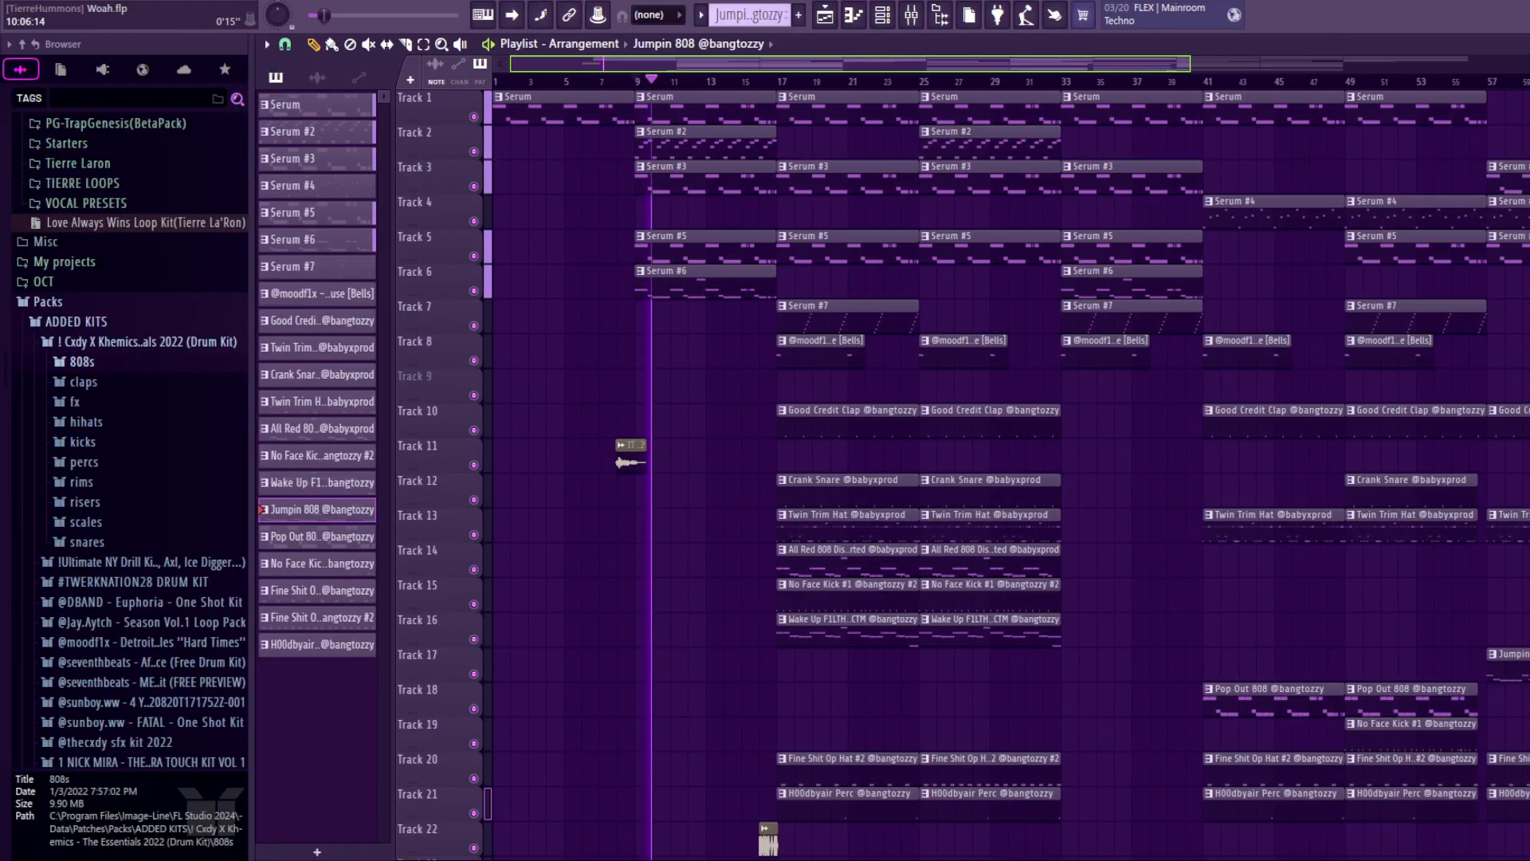
pyautogui.scroll(-2, 1004, 470)
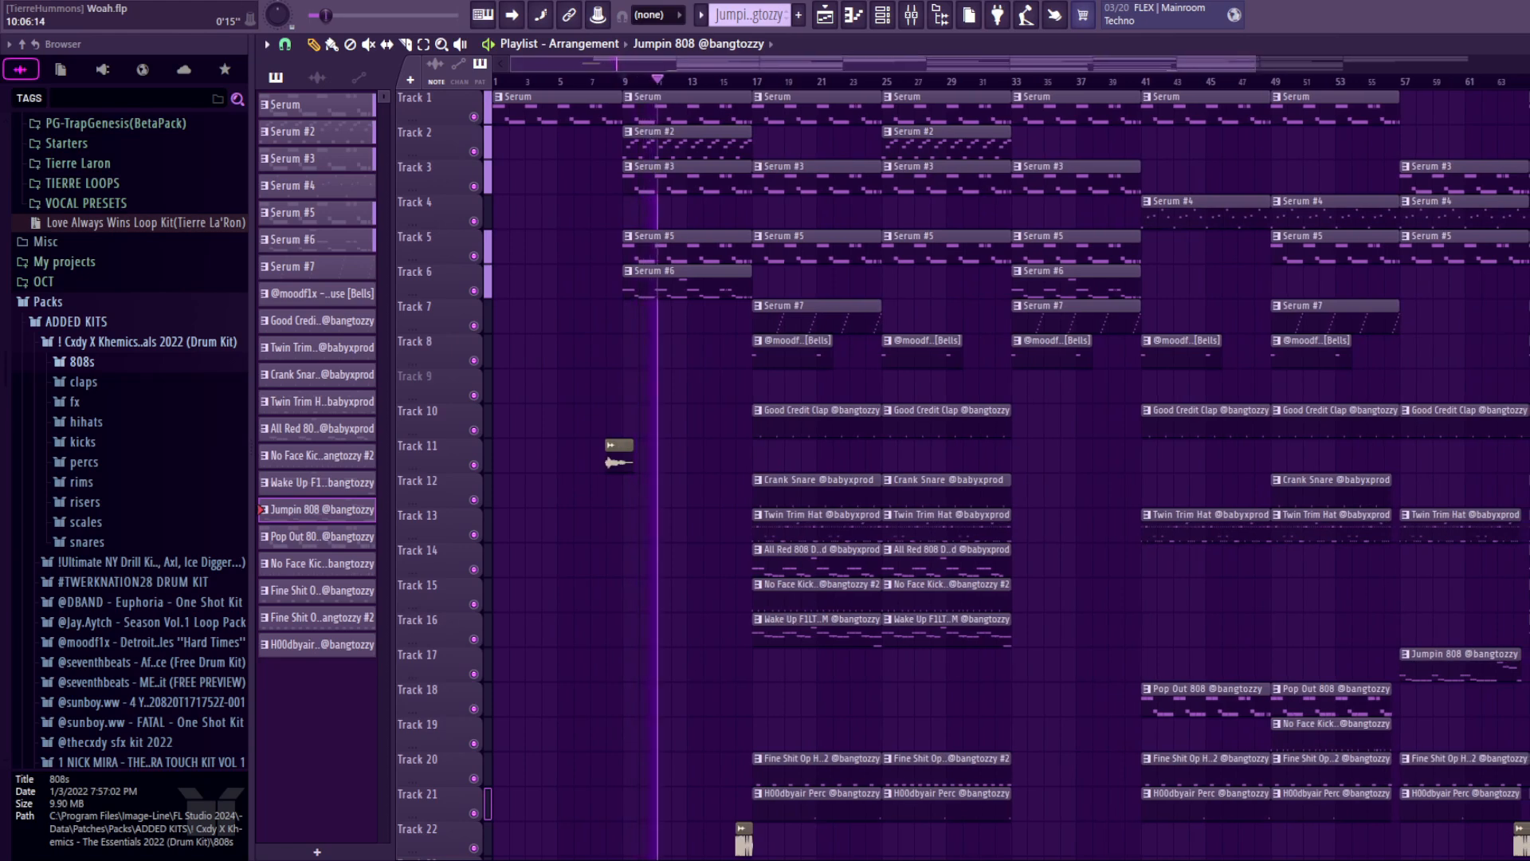